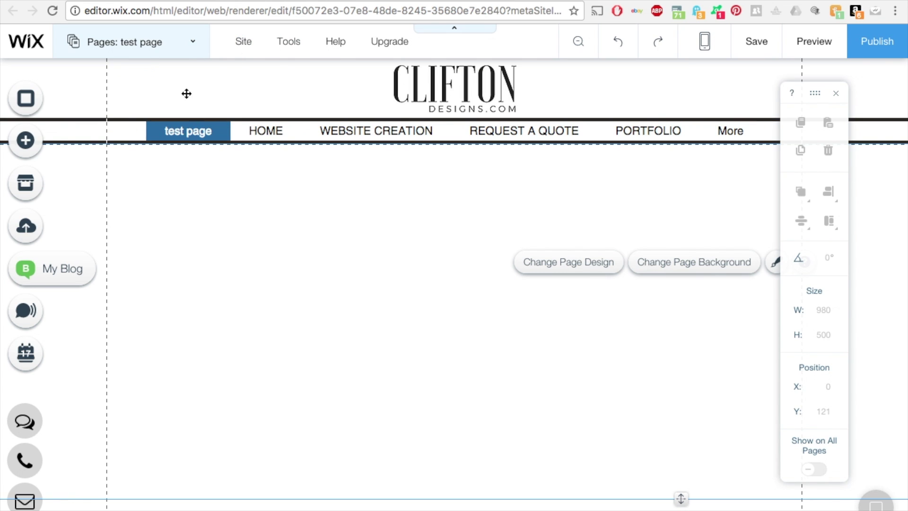
Open the Pages panel from the top bar to see the site's pages, including 'test page'.
click(185, 49)
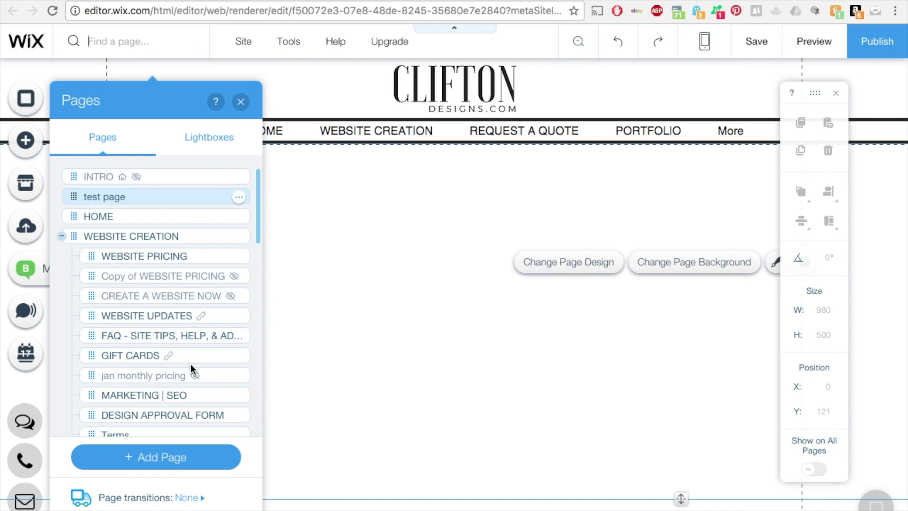
Add an Animated Grid gallery to the test page from the Add > Gallery catalogue.
click(381, 291)
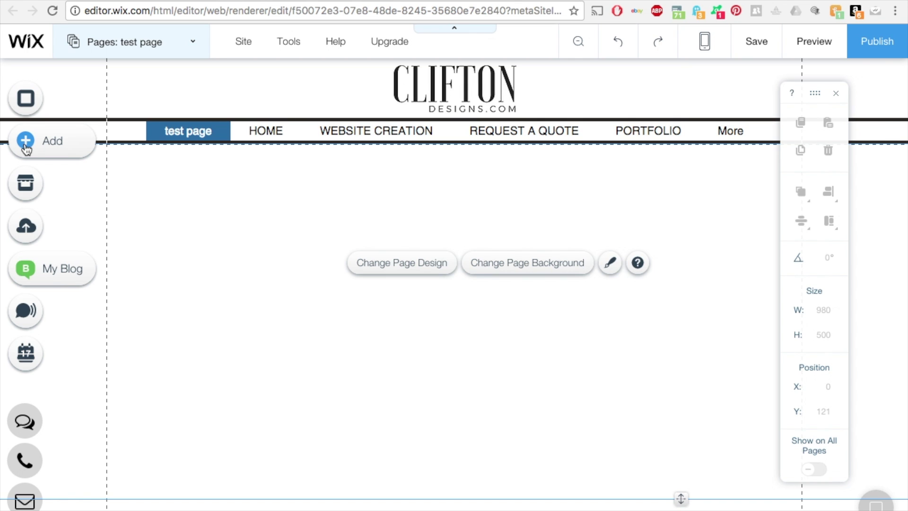
click(66, 149)
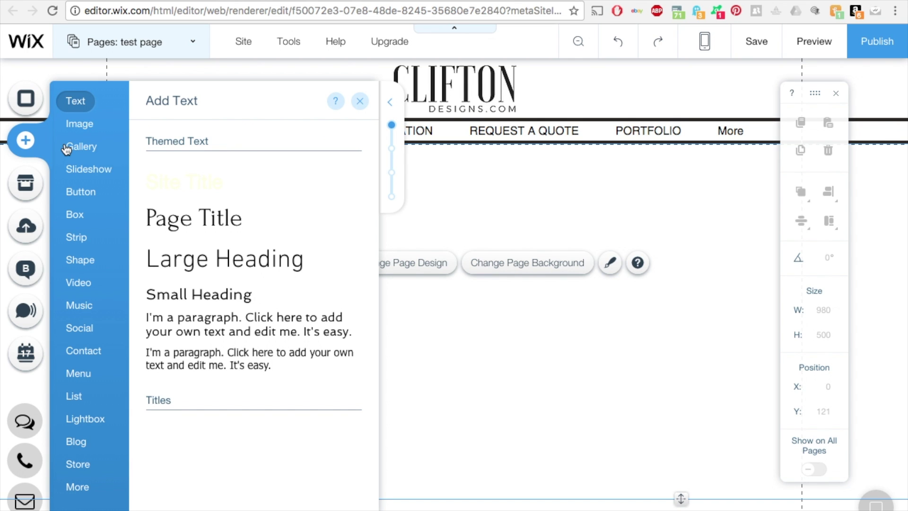
click(91, 148)
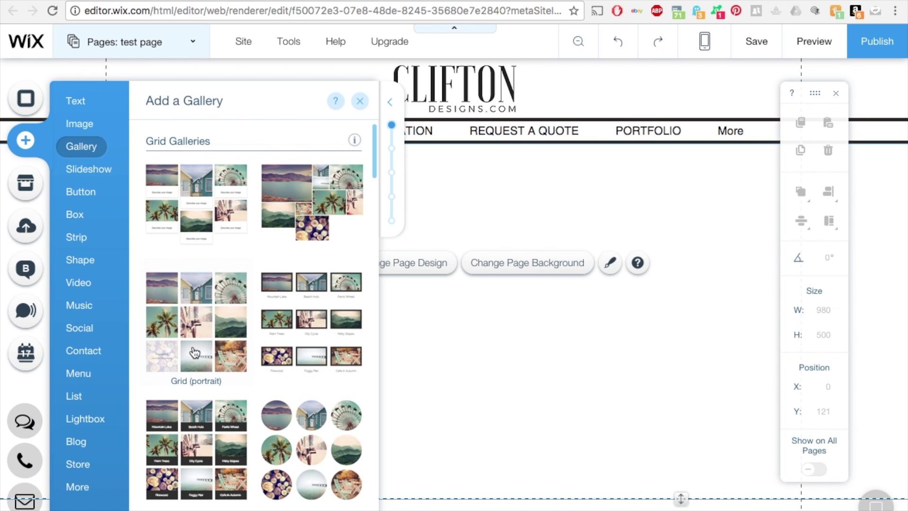
scroll(225, 374, down, 4)
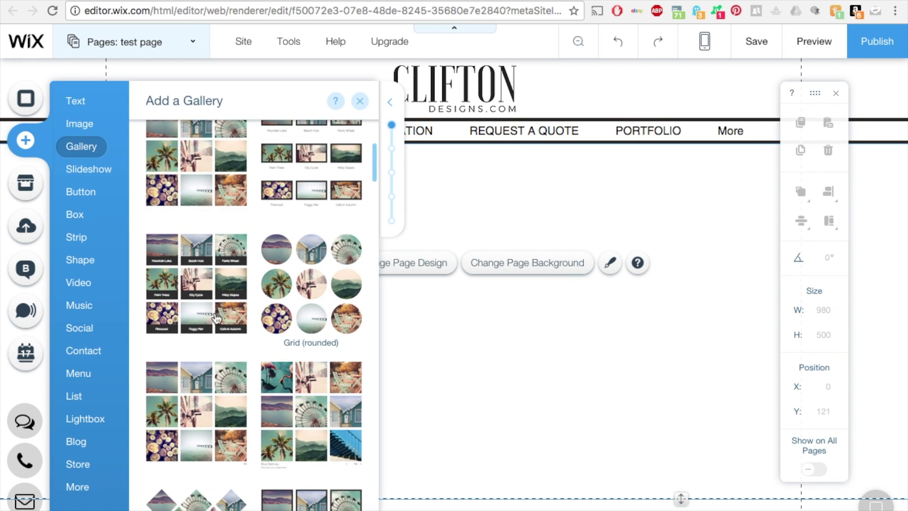
scroll(316, 395, down, 1)
scroll(316, 394, down, 5)
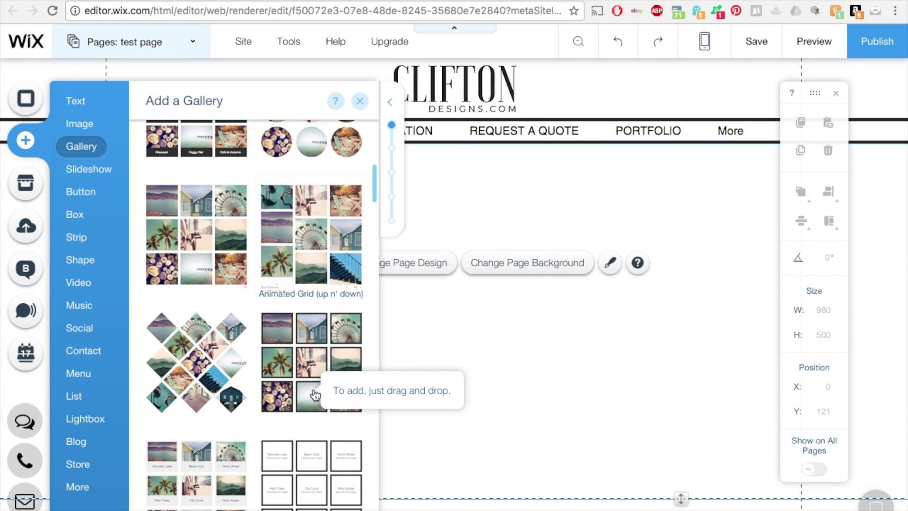
scroll(316, 395, down, 8)
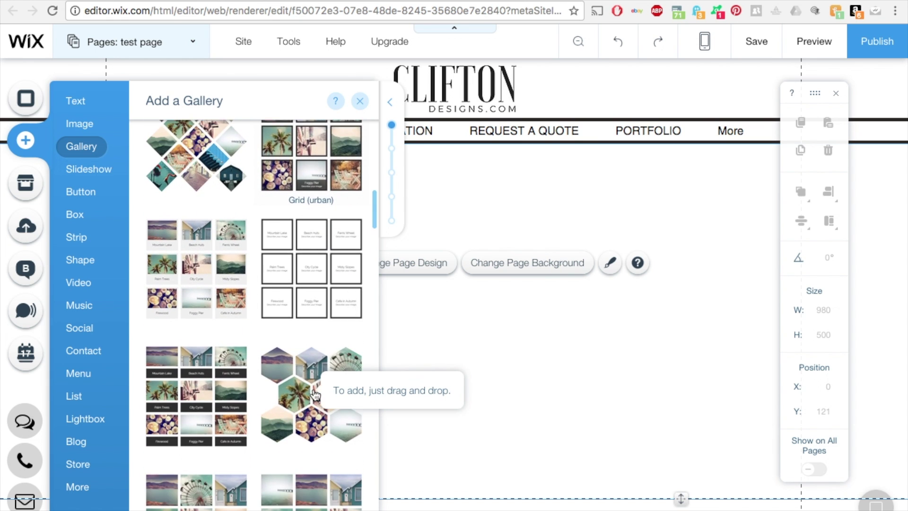
scroll(316, 395, down, 1)
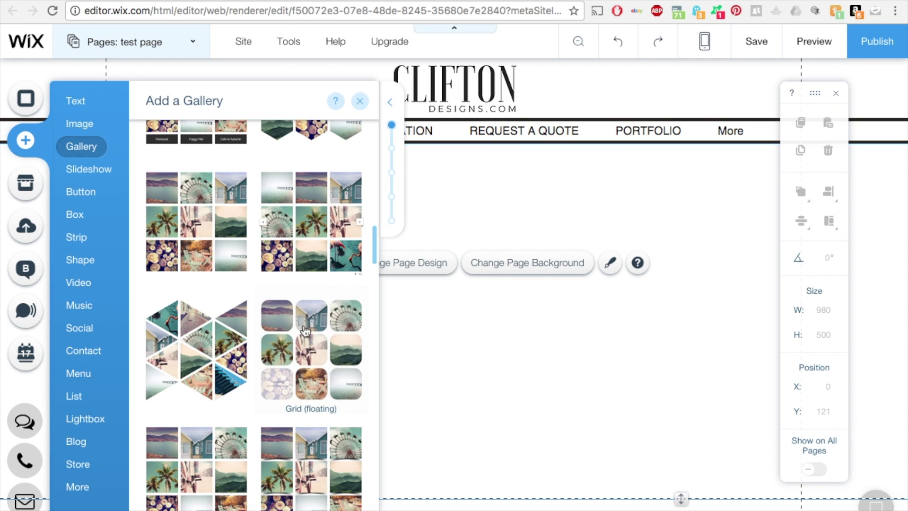
scroll(300, 311, down, 3)
scroll(301, 314, up, 3)
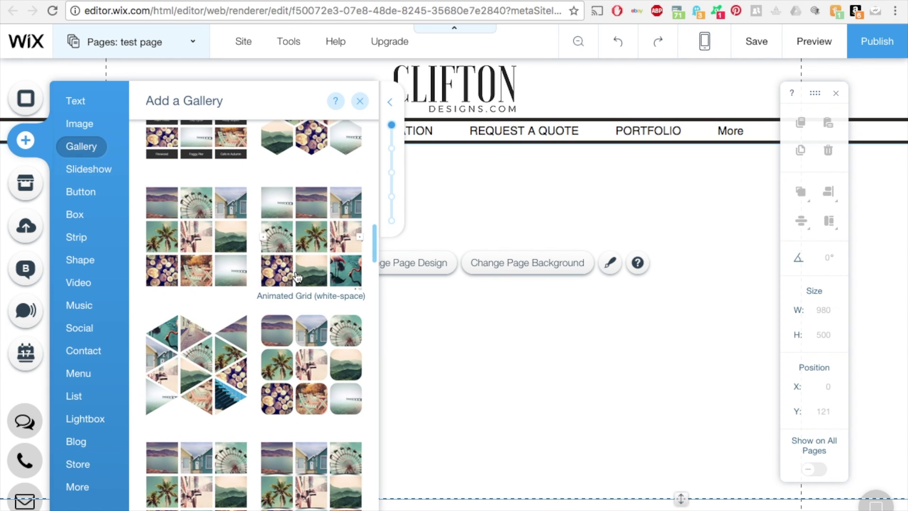
click(358, 318)
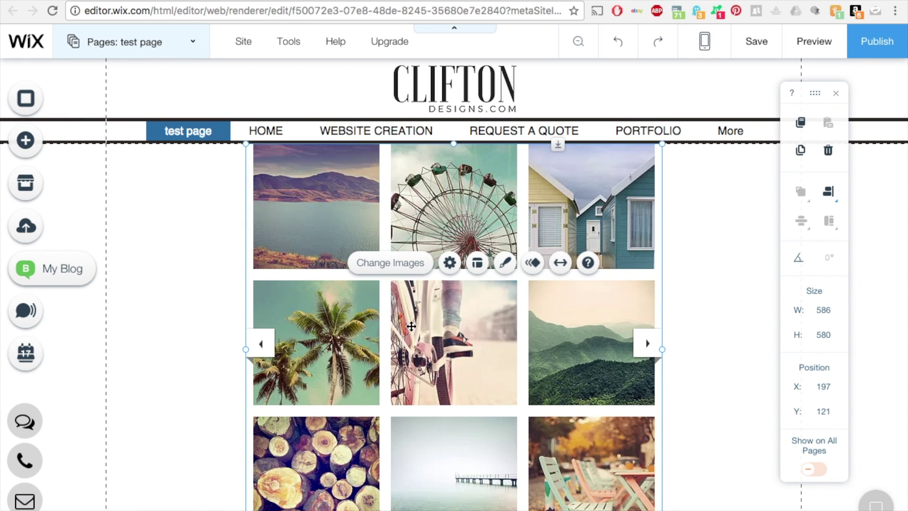
Move the 3×3 gallery just below the menu bar, to X 197, Y 158.
drag(501, 383, 499, 406)
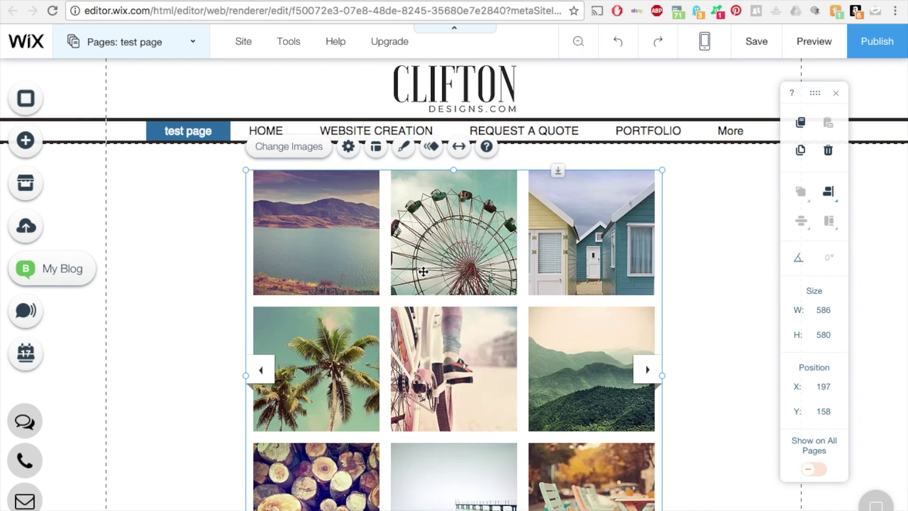
scroll(423, 271, down, 2)
scroll(423, 272, up, 2)
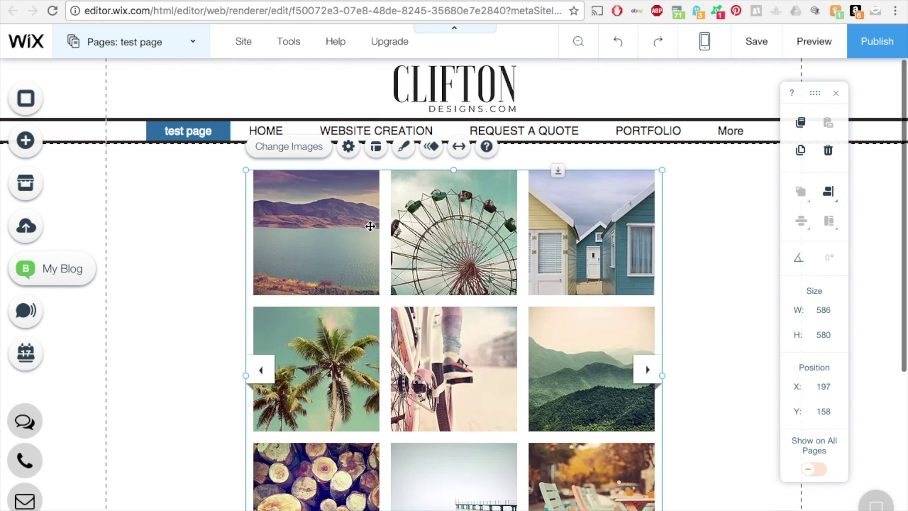
Make the gallery autoplay on page load with a 5.1-second interval between images.
click(348, 148)
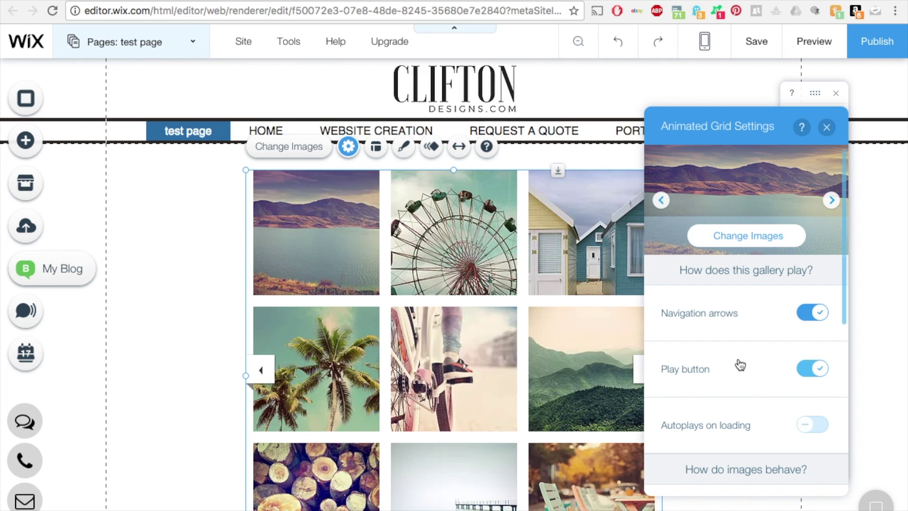
click(820, 314)
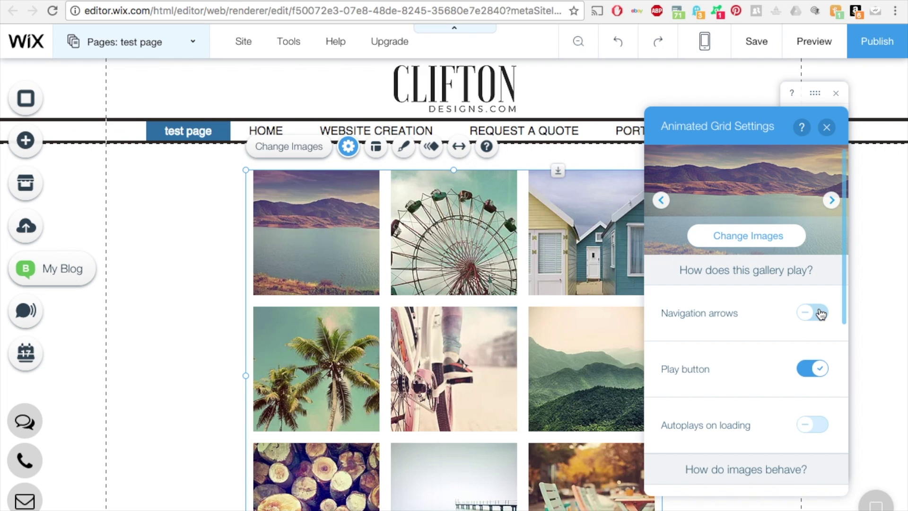
click(821, 314)
scroll(788, 339, down, 2)
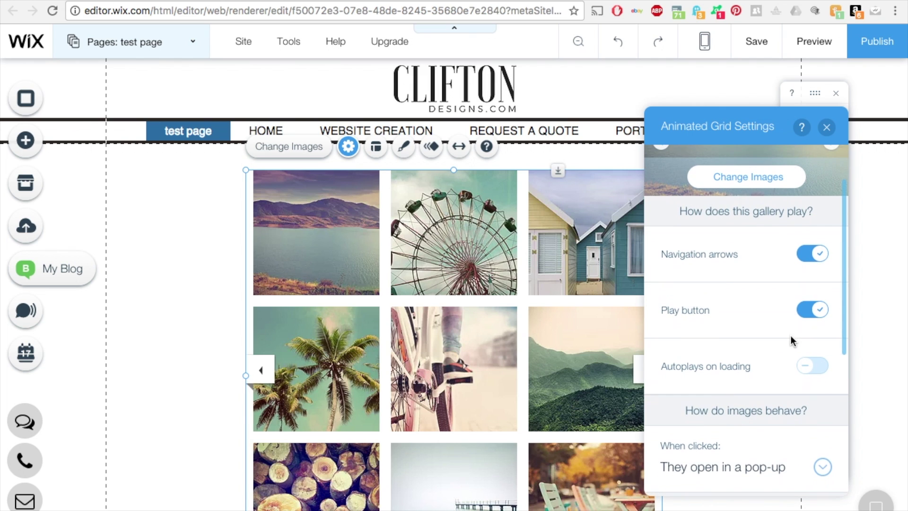
click(815, 316)
click(815, 316)
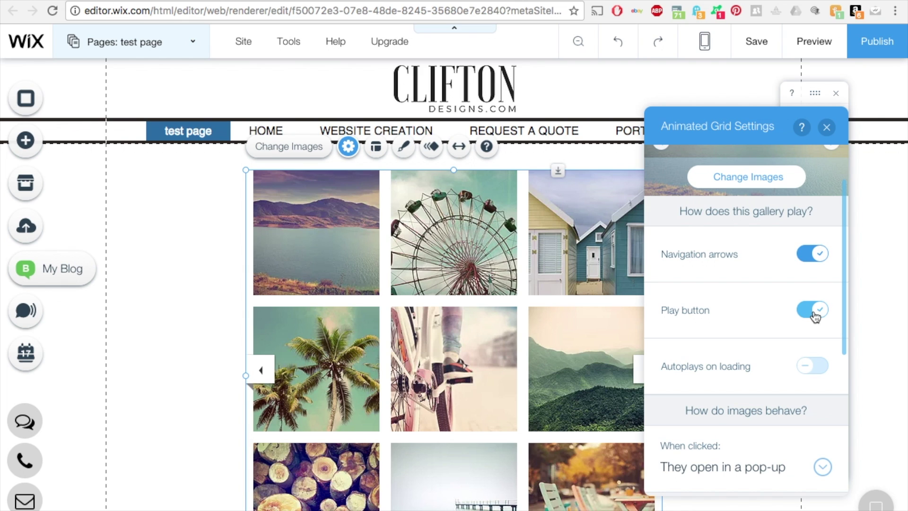
click(817, 370)
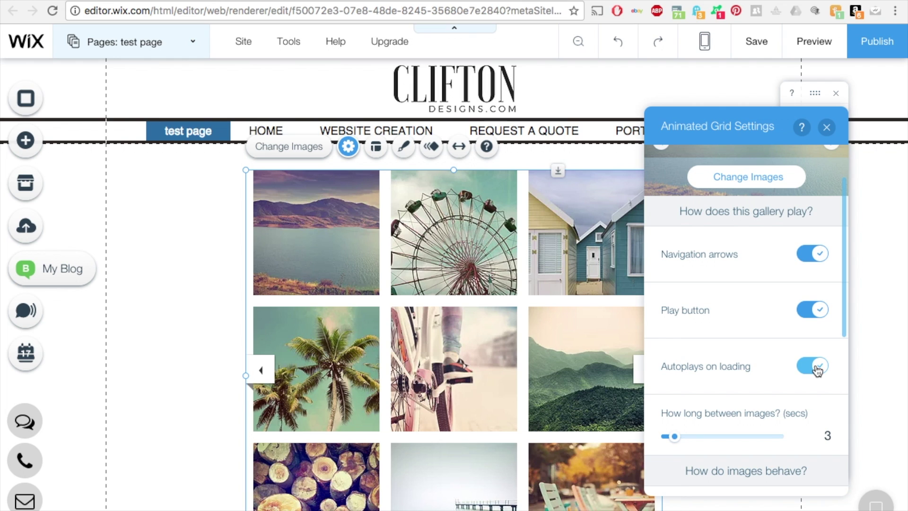
scroll(816, 370, down, 5)
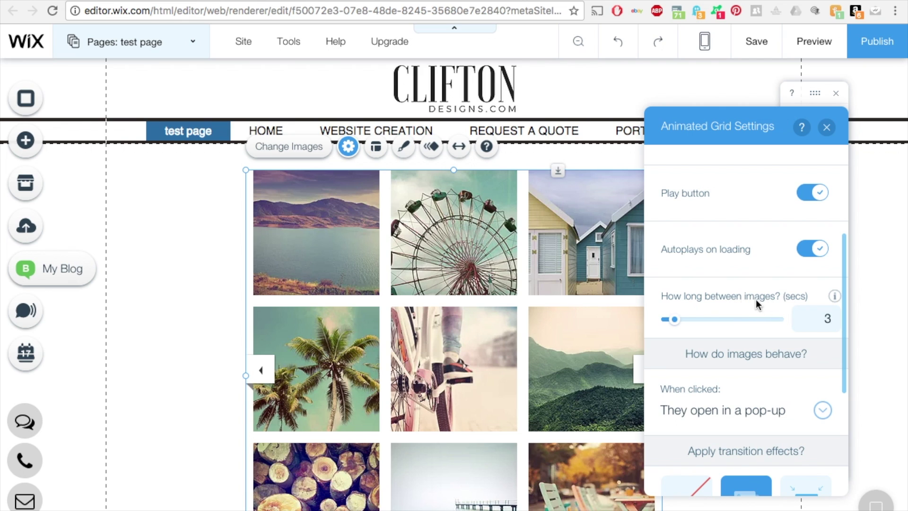
drag(675, 320, 686, 324)
drag(684, 325, 709, 324)
Set 'When clicked' to 'Nothing happens' for the gallery images.
scroll(768, 341, down, 2)
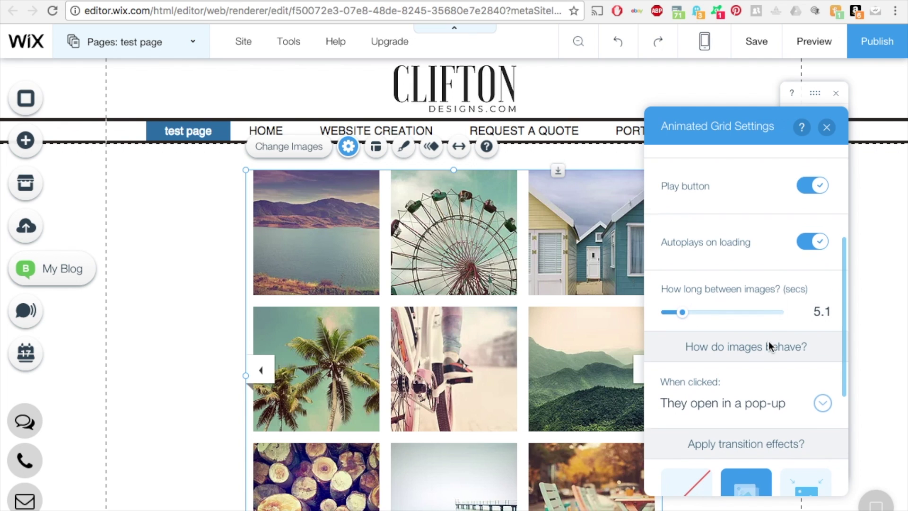
scroll(770, 348, down, 3)
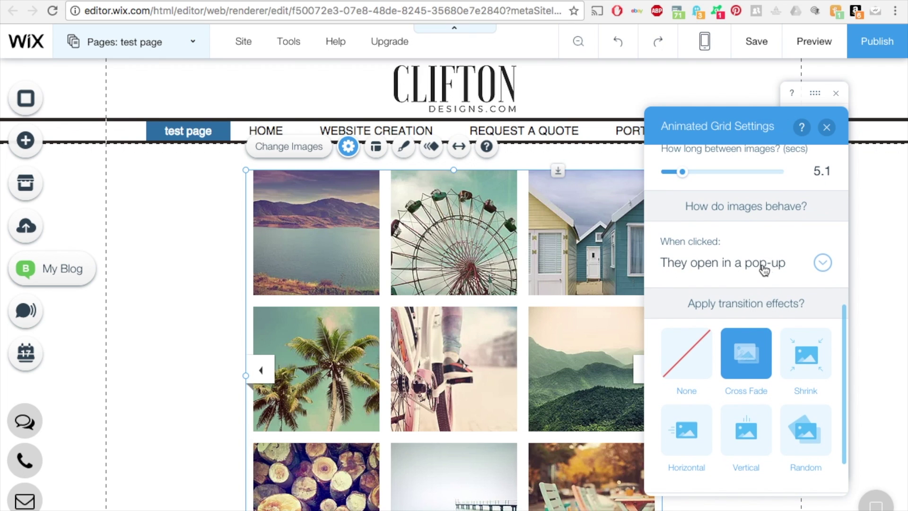
click(823, 262)
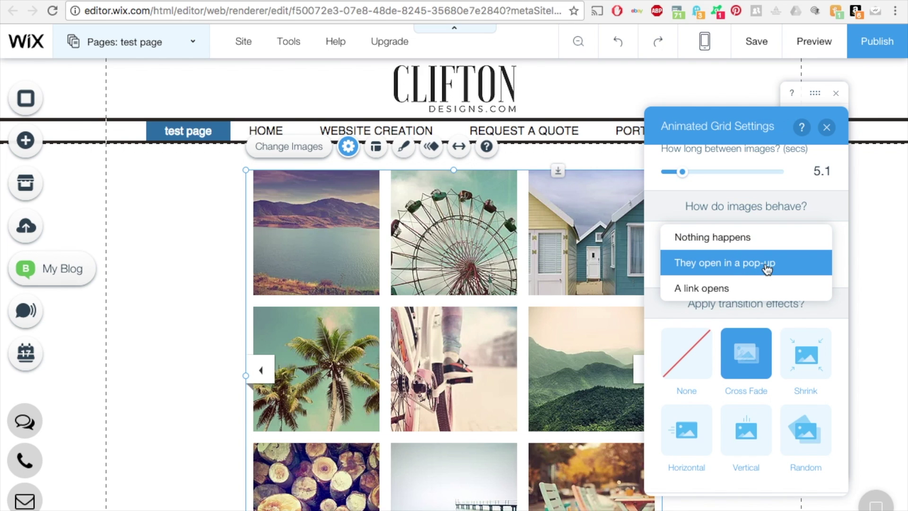
click(740, 244)
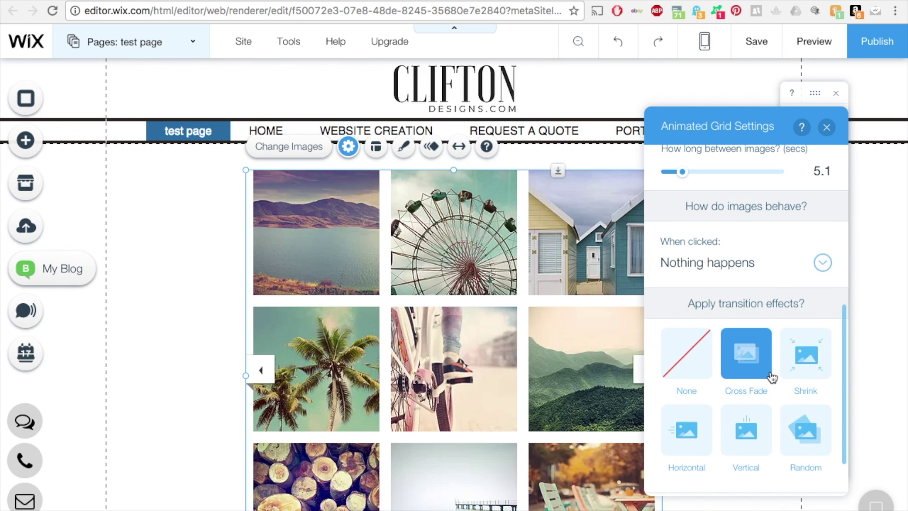
Use the Shrink transition with a 1.5-second duration, then close the settings.
scroll(770, 376, down, 2)
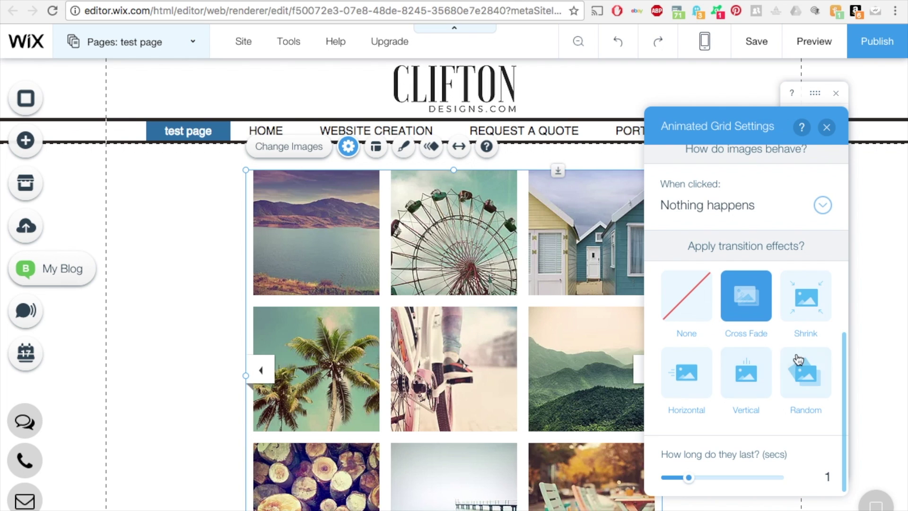
click(804, 313)
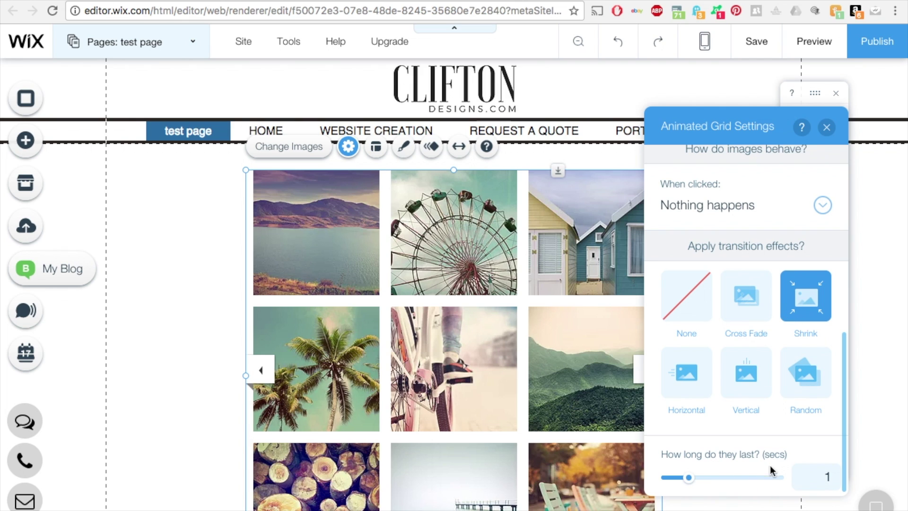
click(698, 478)
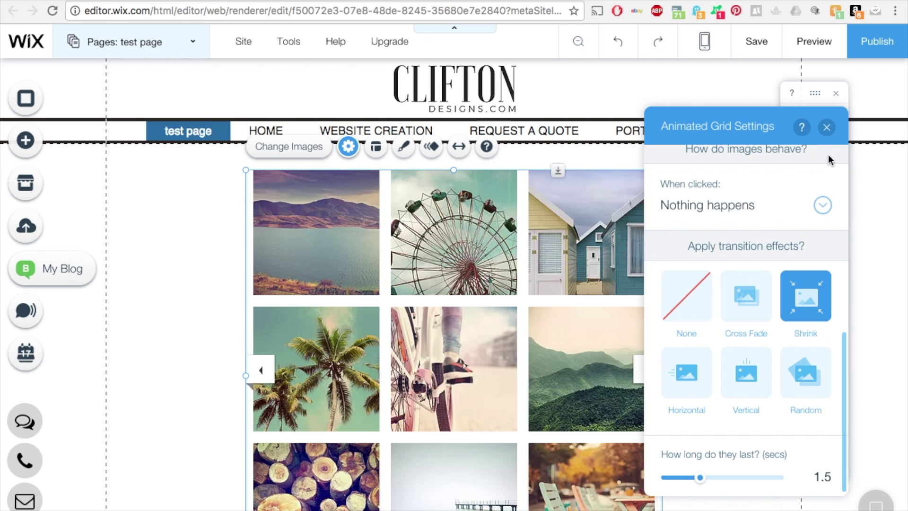
click(826, 128)
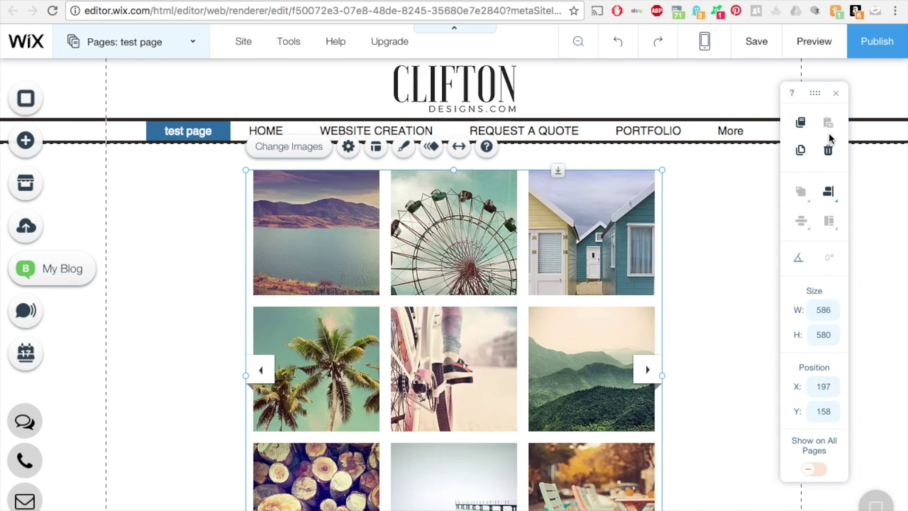
Switch the gallery to four columns and widen it to 791 px.
click(375, 148)
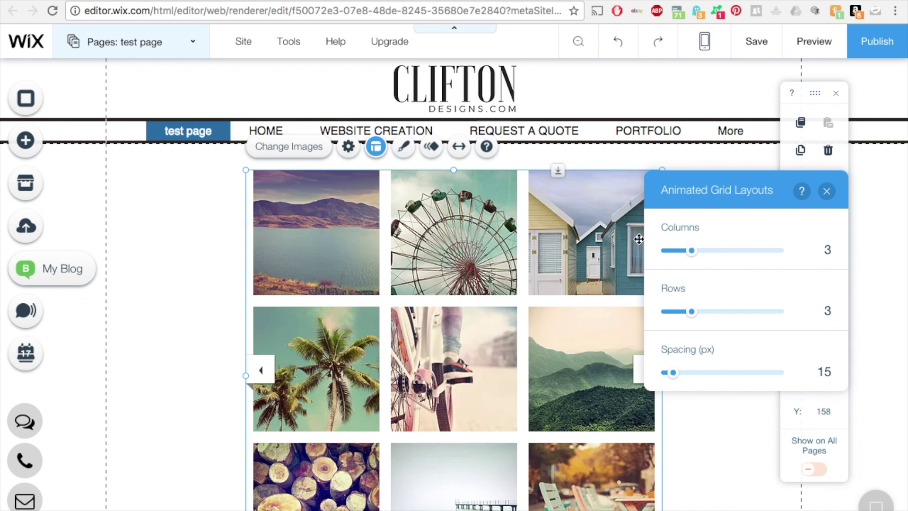
click(708, 254)
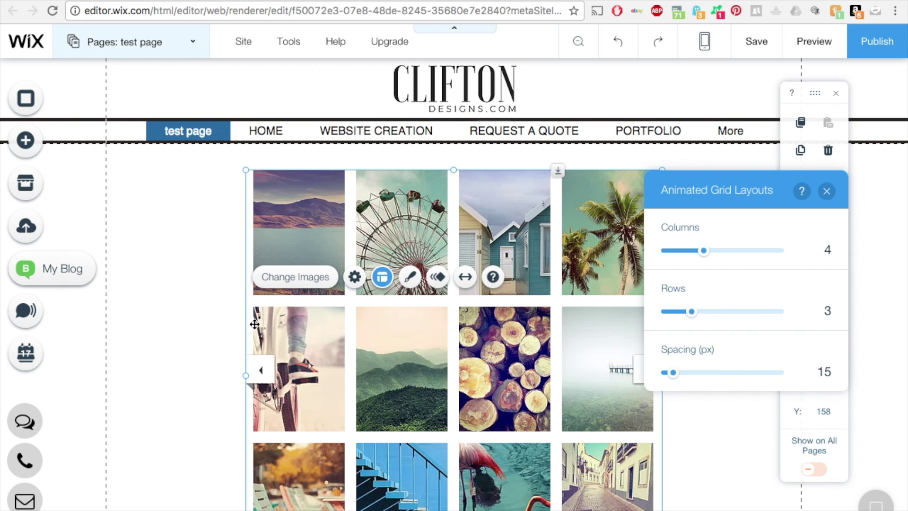
drag(246, 375, 102, 347)
drag(386, 324, 455, 317)
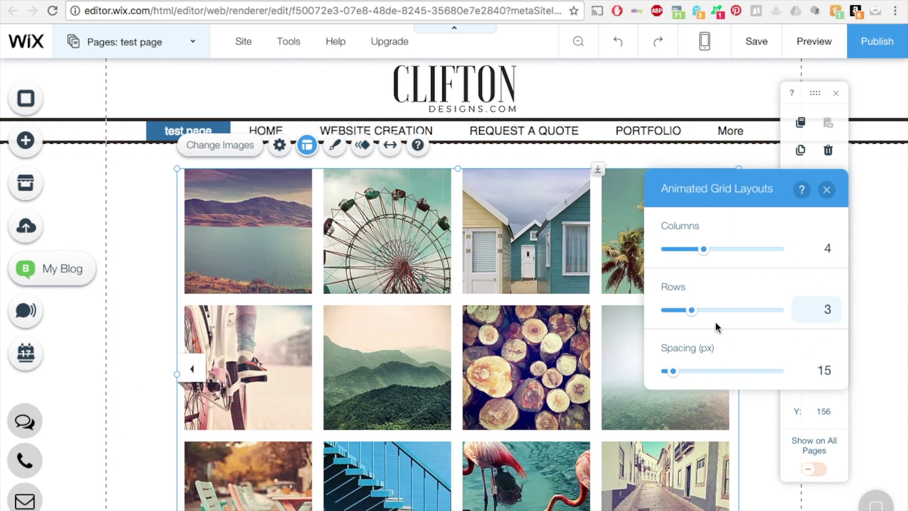
click(307, 145)
click(306, 145)
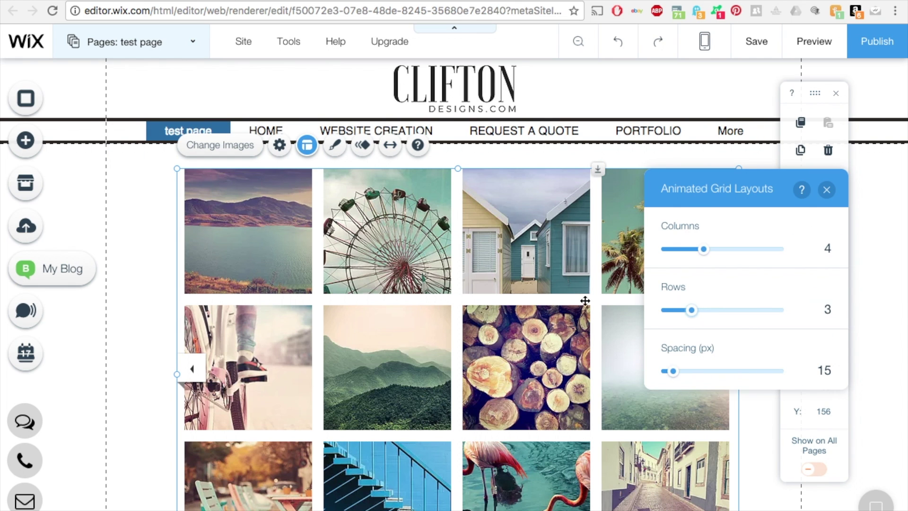
Set the spacing between gallery images to 10 px in the Animated Grid layout.
scroll(476, 298, down, 2)
scroll(476, 298, up, 2)
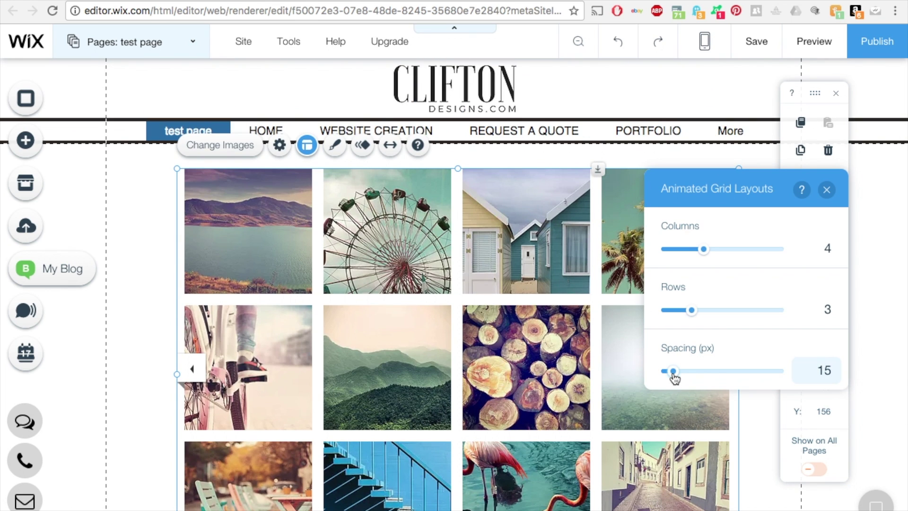
drag(672, 371, 670, 372)
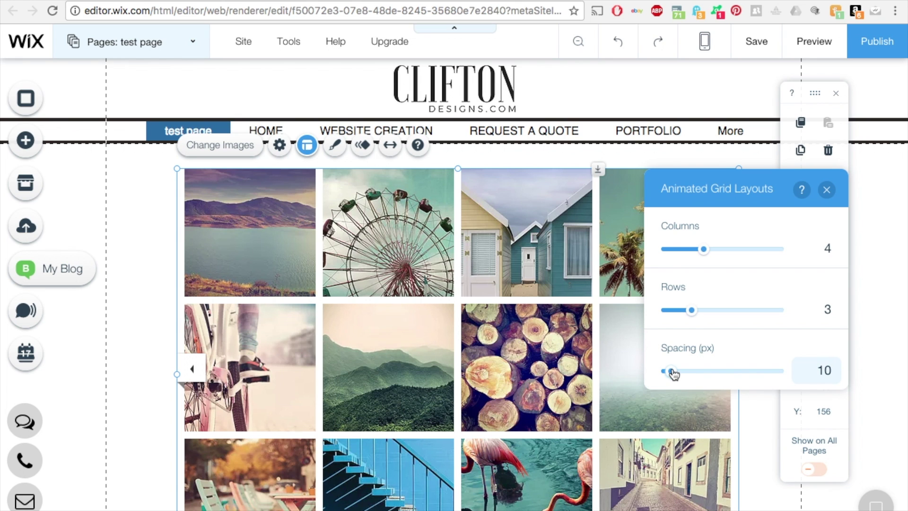
drag(670, 374, 769, 378)
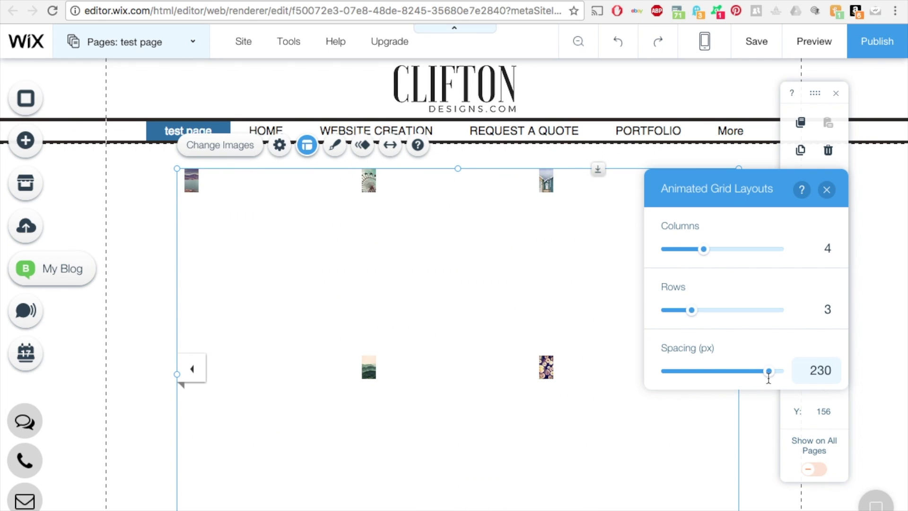
drag(768, 377, 672, 374)
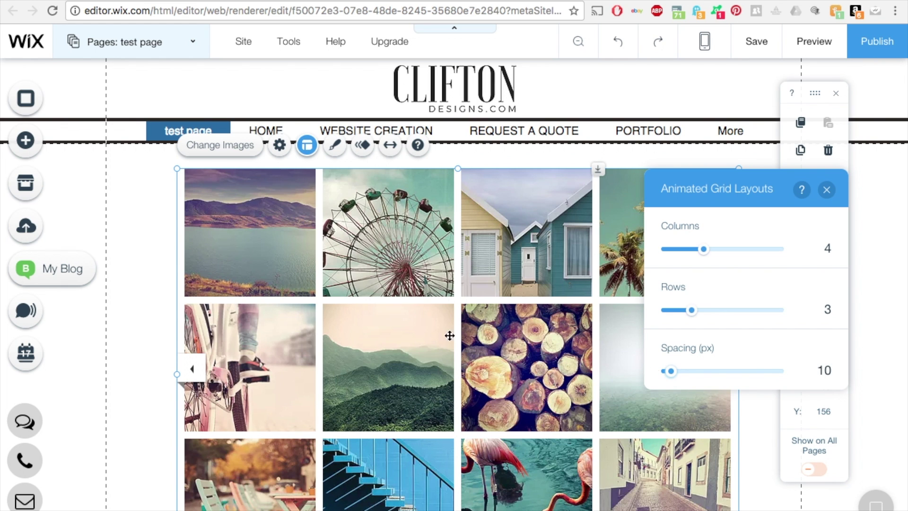
click(363, 331)
click(383, 242)
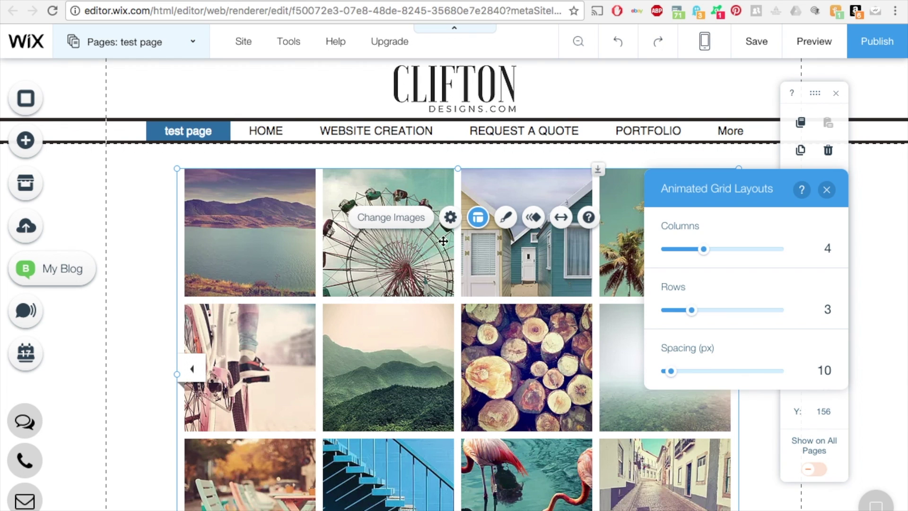
click(511, 219)
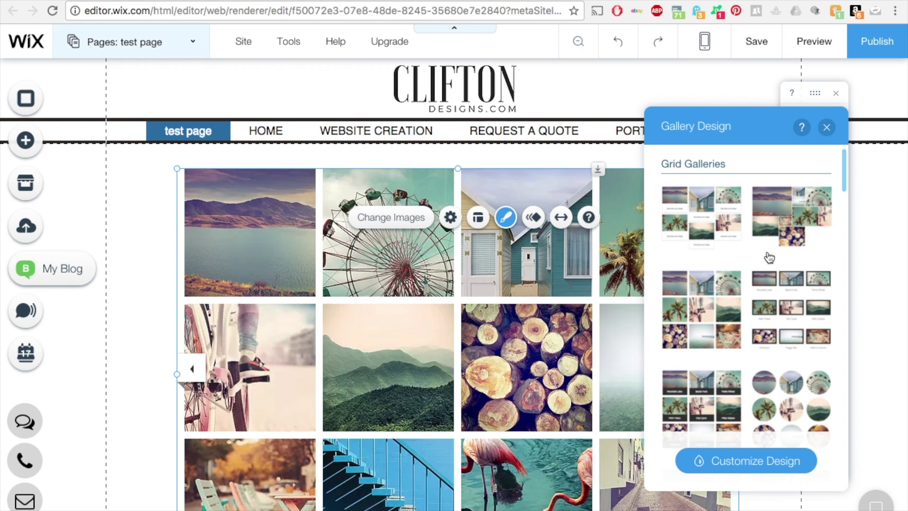
Apply the Bounce-In animation to the gallery: Medium bounce, from top left, 1.2 s, 0 delay.
click(827, 130)
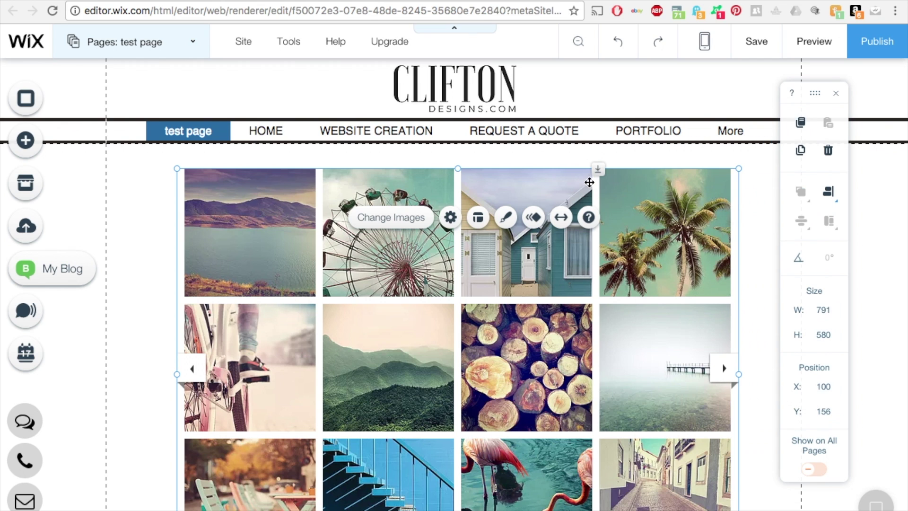
click(533, 218)
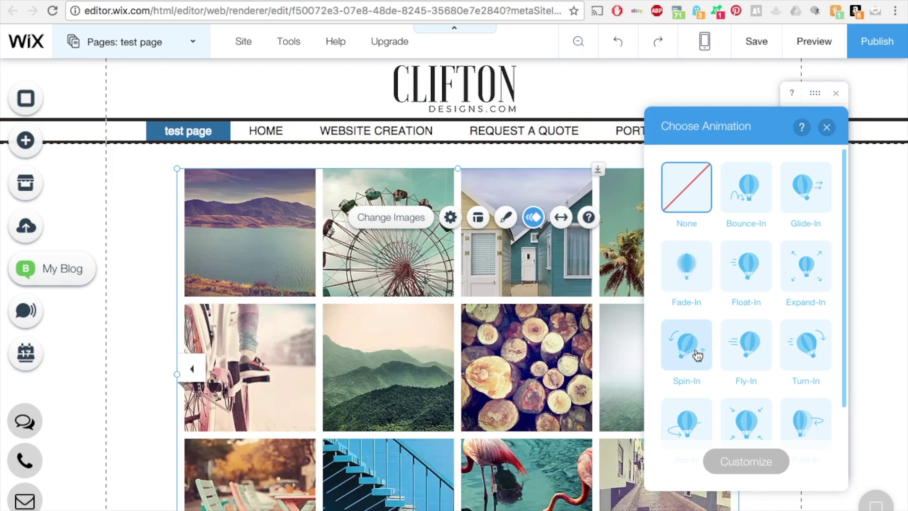
scroll(698, 355, down, 2)
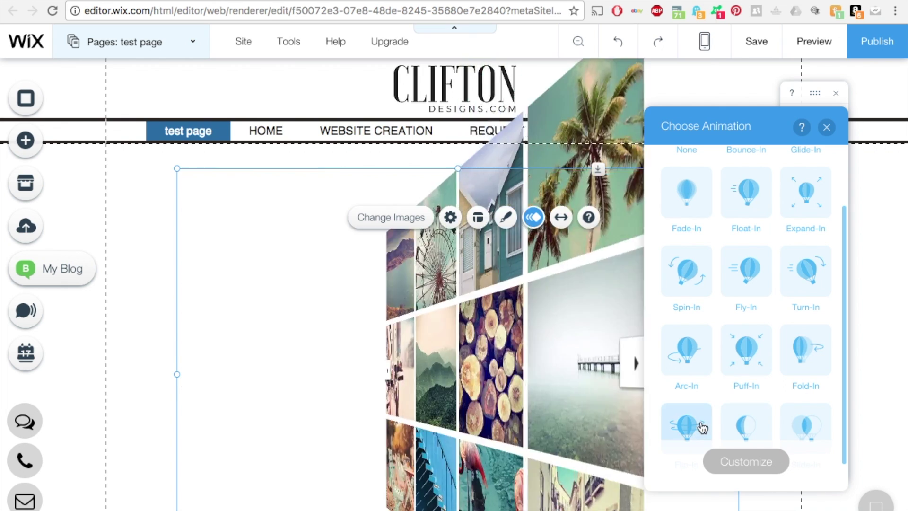
scroll(704, 427, down, 1)
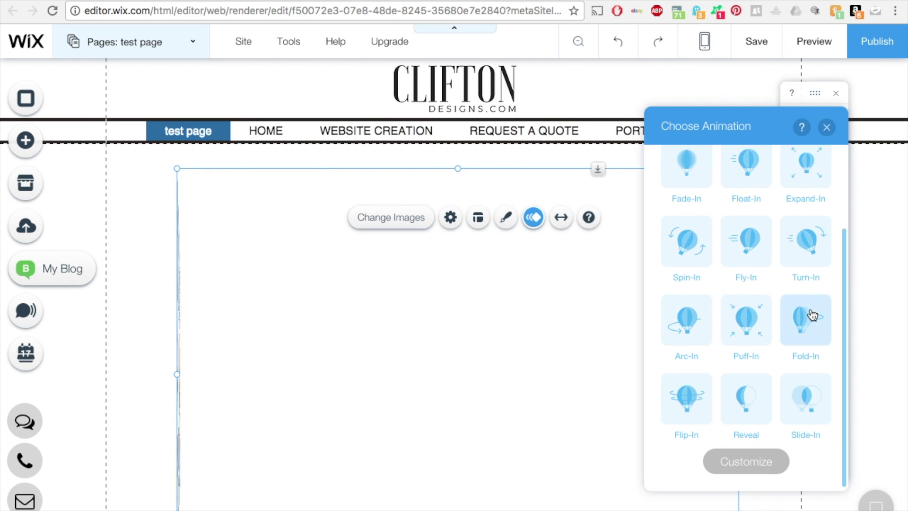
scroll(805, 310, up, 3)
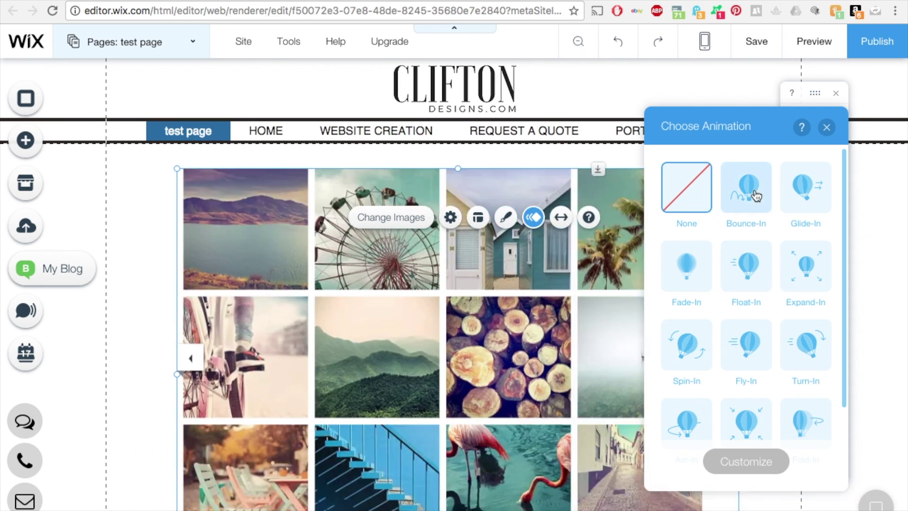
click(755, 194)
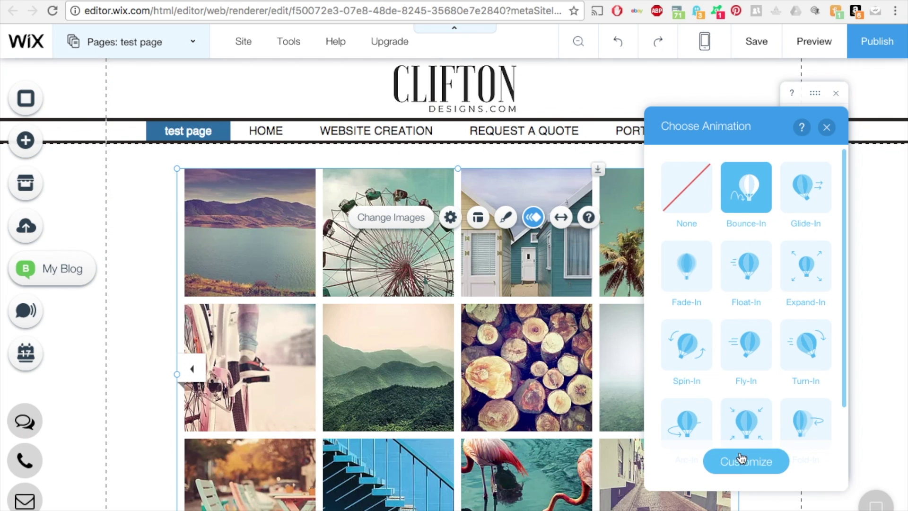
click(741, 460)
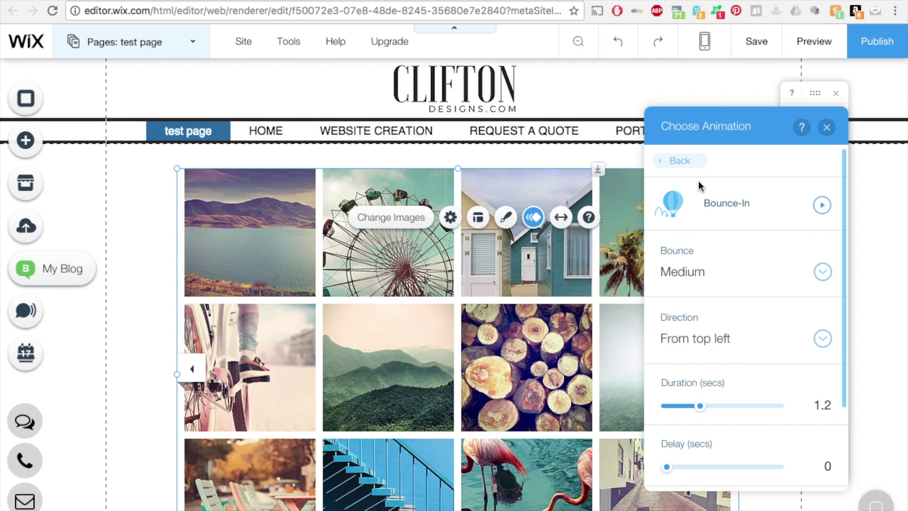
click(679, 160)
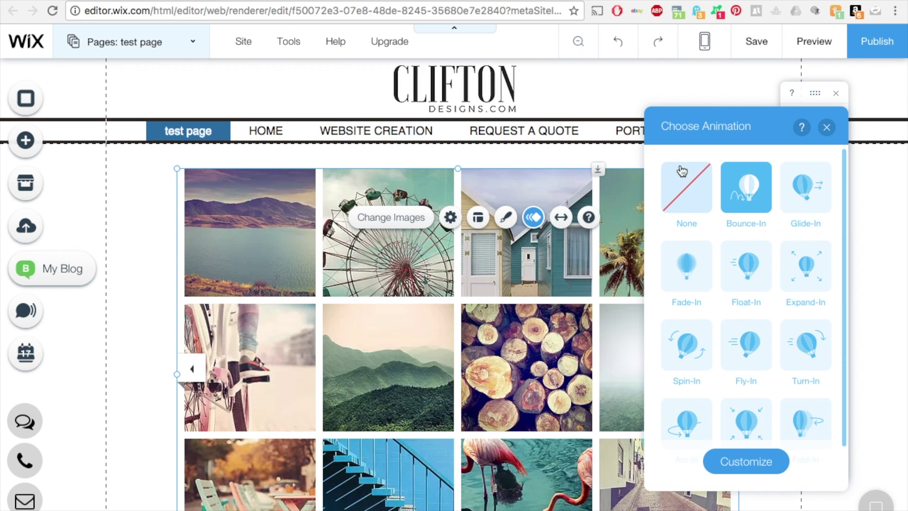
click(745, 189)
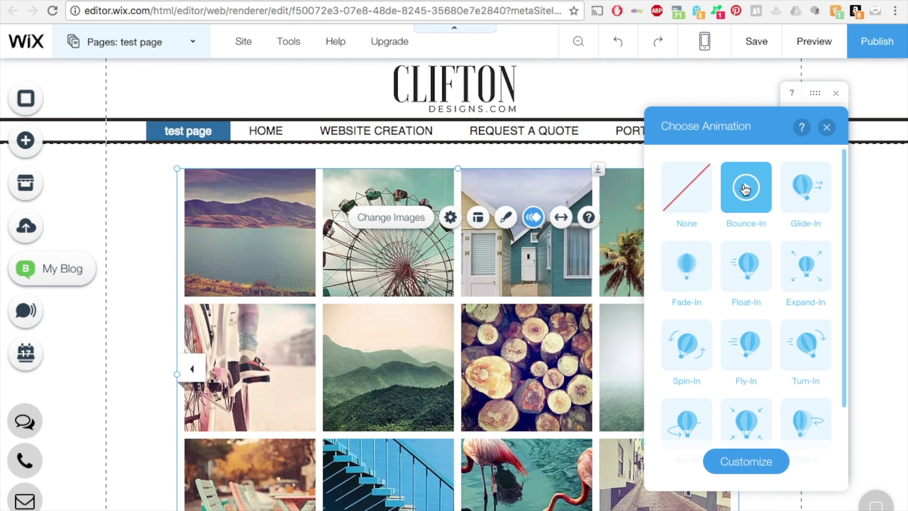
Change the Bounce-In bounce strength to Soft and preview it.
click(756, 470)
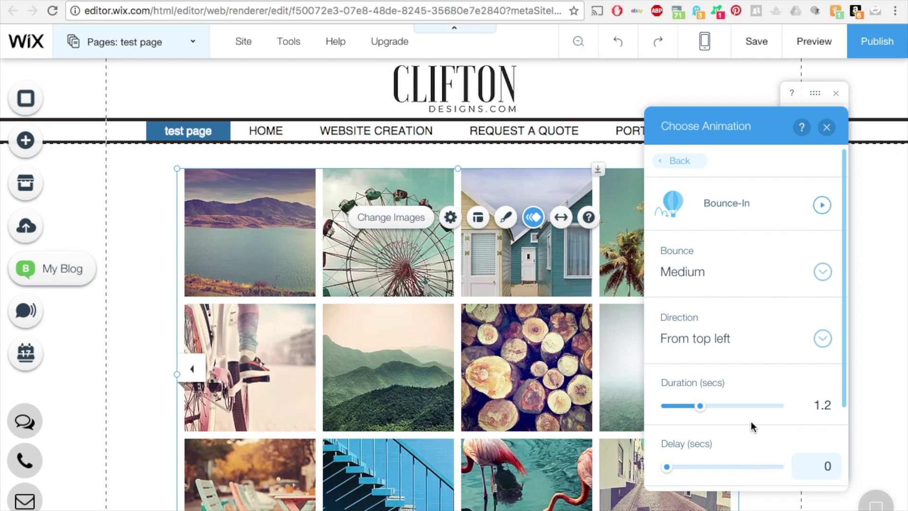
click(822, 205)
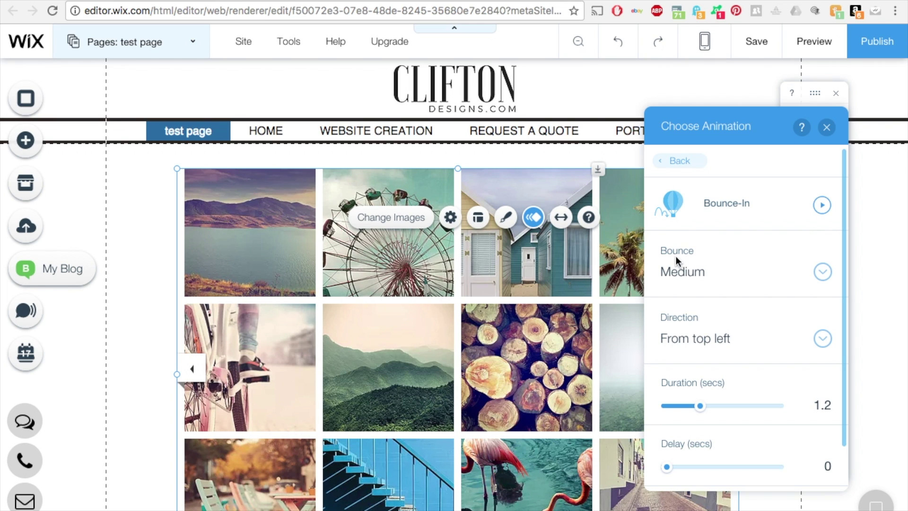
click(822, 273)
click(774, 249)
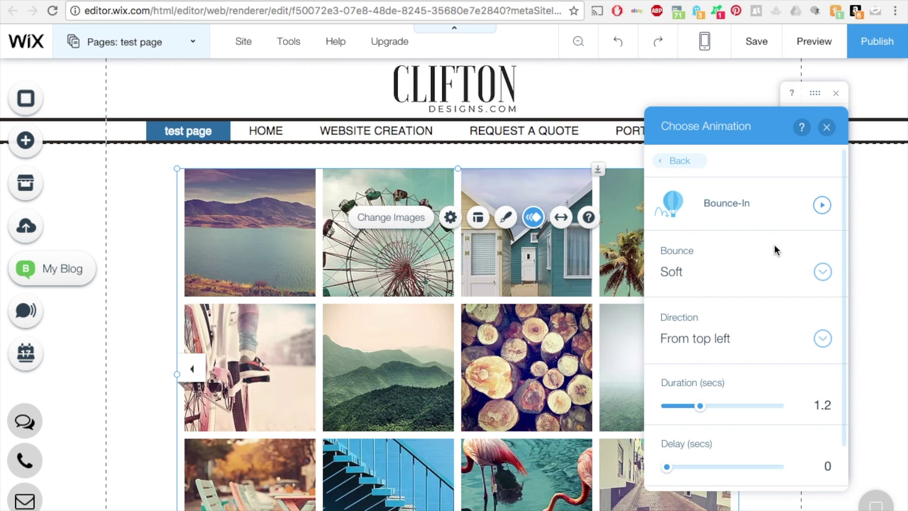
click(822, 272)
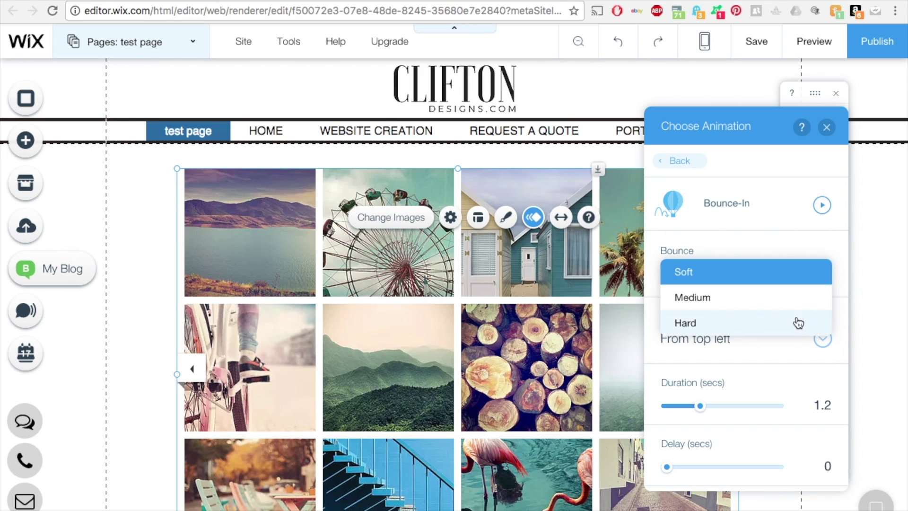
click(802, 274)
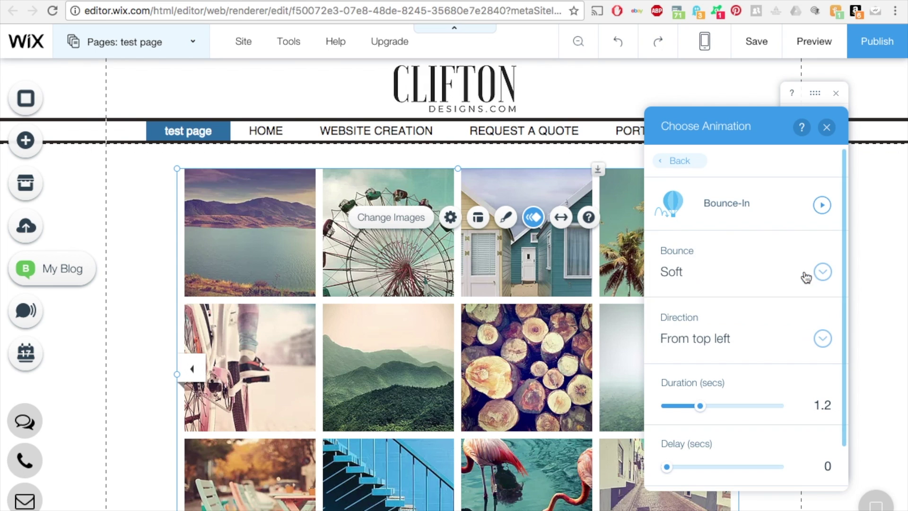
click(821, 204)
Make the images bounce in from bottom right and preview the result.
scroll(768, 342, down, 1)
scroll(768, 343, down, 2)
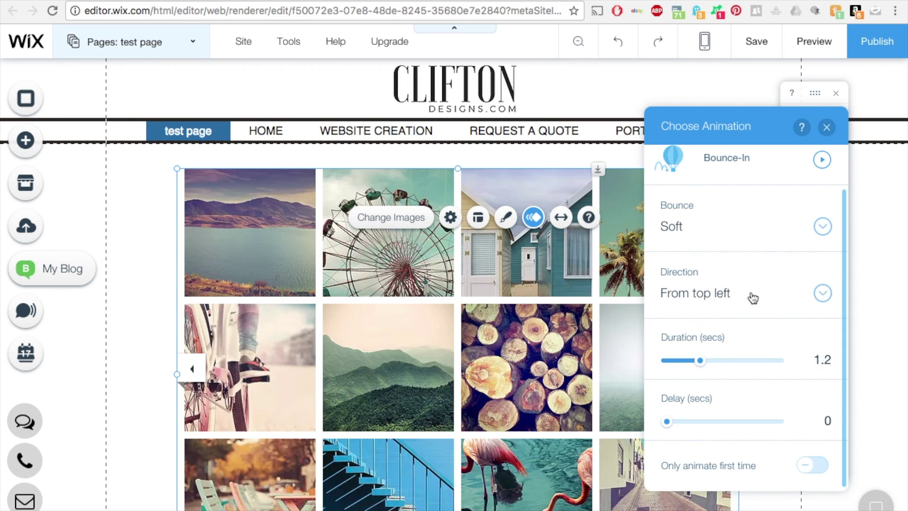
click(823, 294)
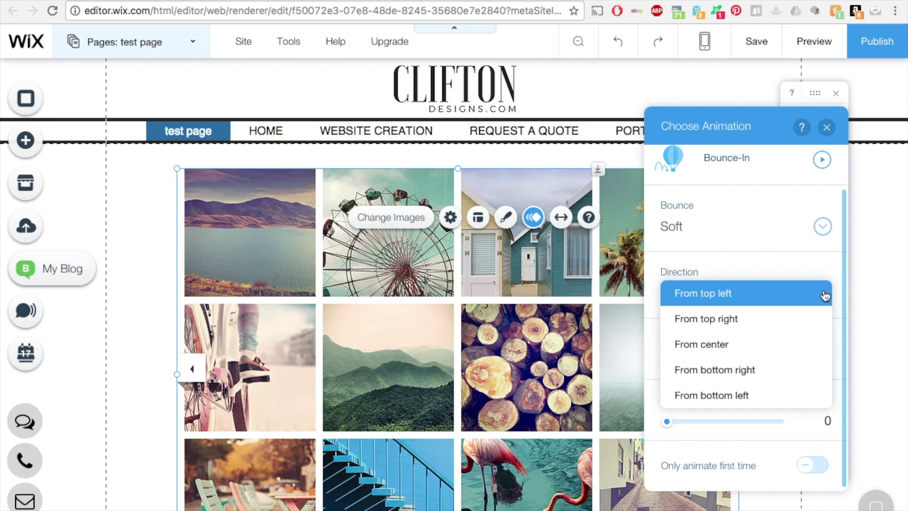
click(804, 318)
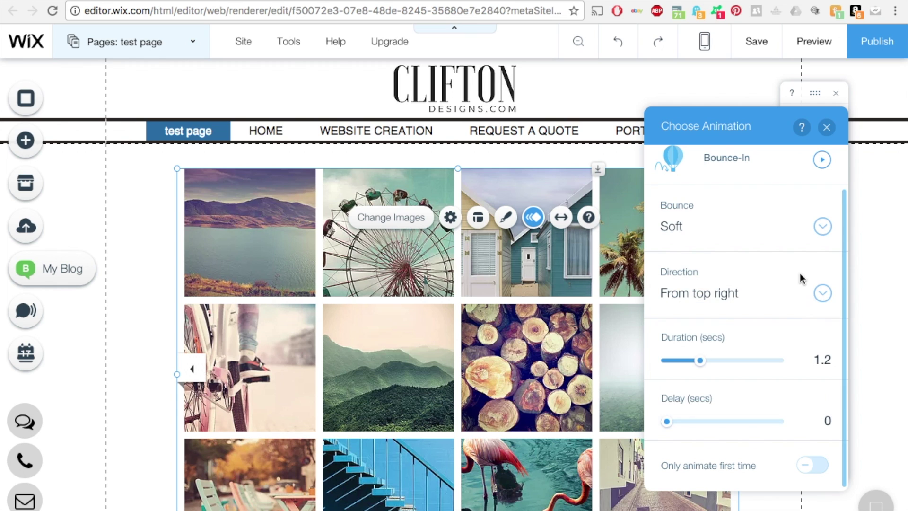
click(823, 294)
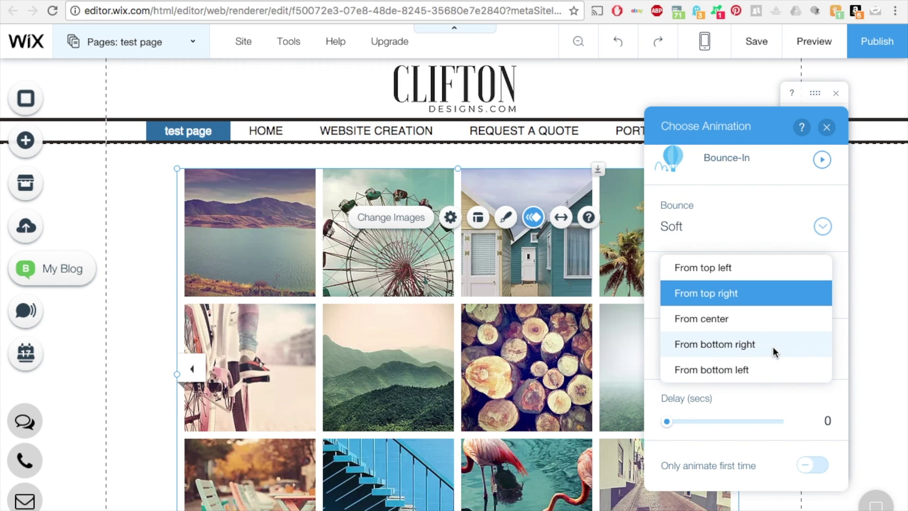
click(772, 347)
scroll(813, 212, up, 1)
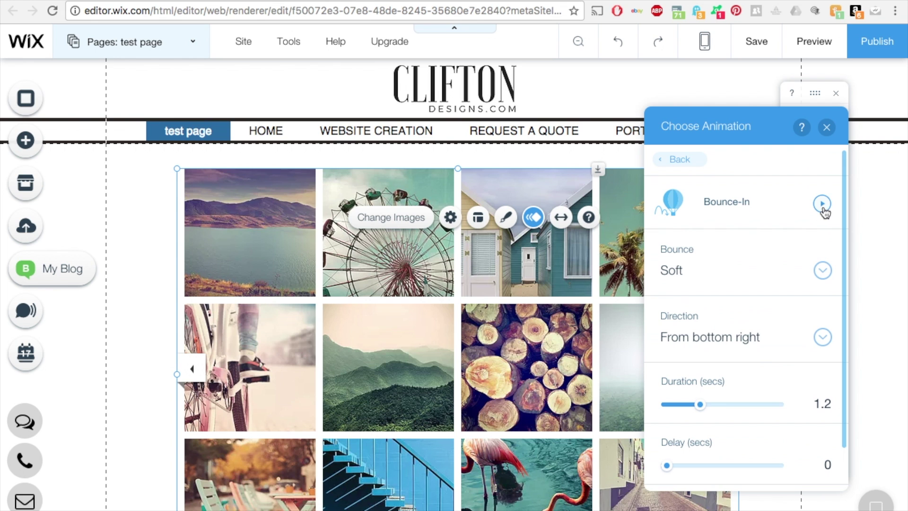
click(822, 204)
Set the Bounce-In duration to 2.55 s, preview it, and close the animation panel.
scroll(783, 220, down, 1)
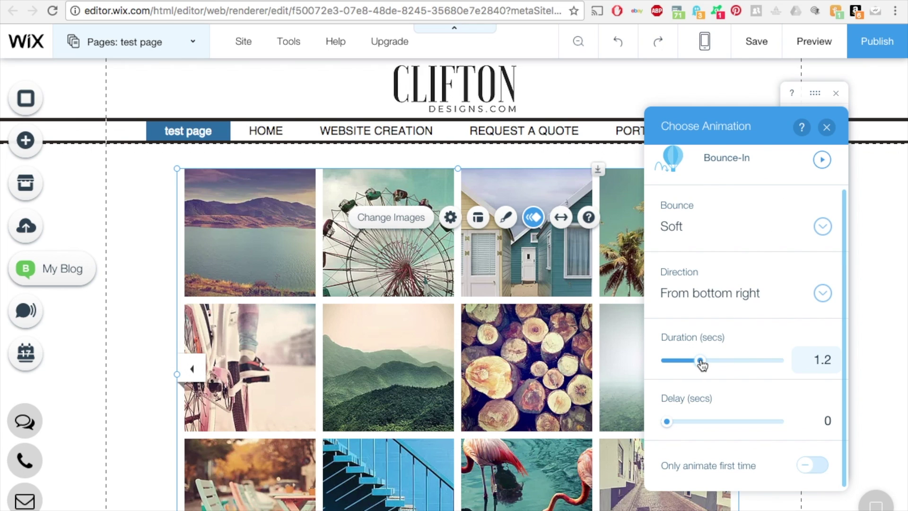
drag(702, 365, 703, 365)
click(736, 367)
scroll(735, 318, up, 1)
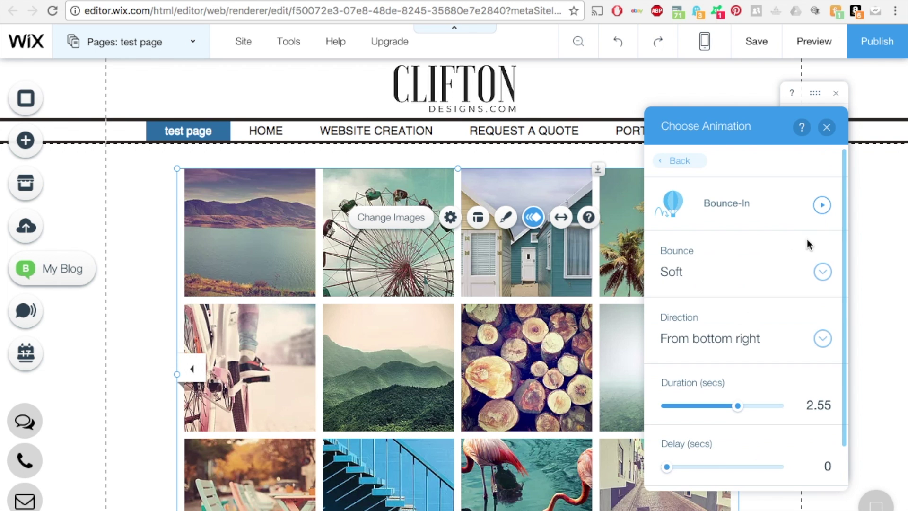
click(822, 206)
scroll(782, 401, down, 2)
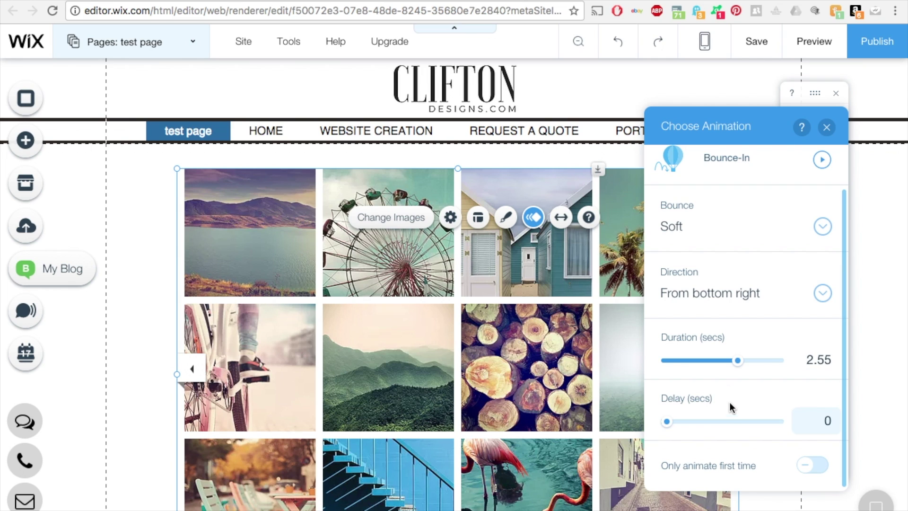
click(814, 465)
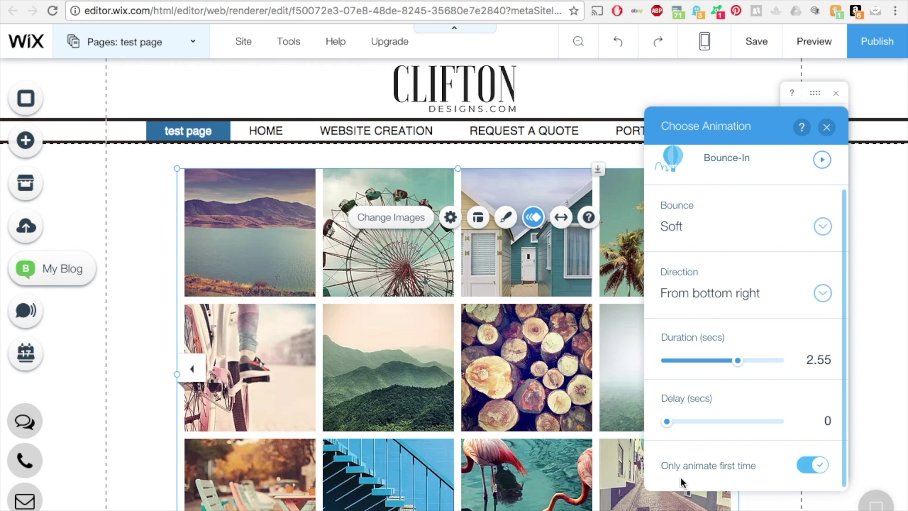
click(817, 468)
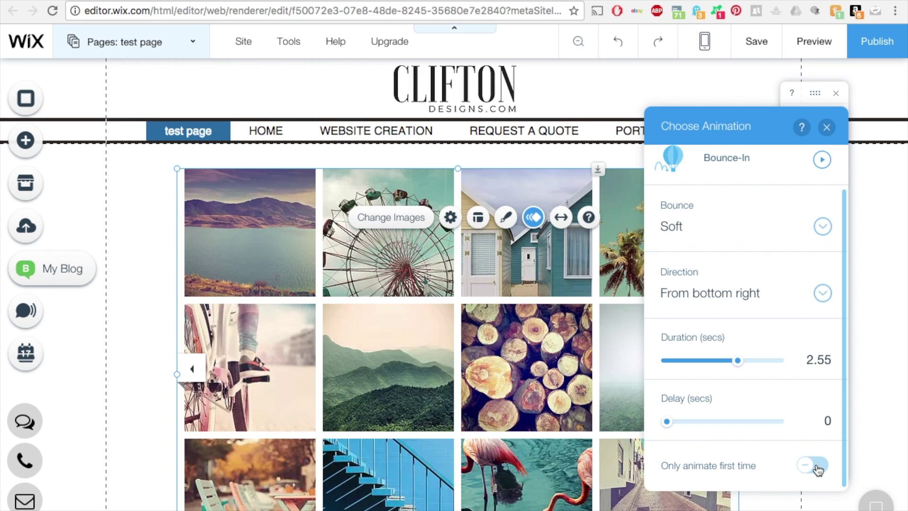
click(825, 132)
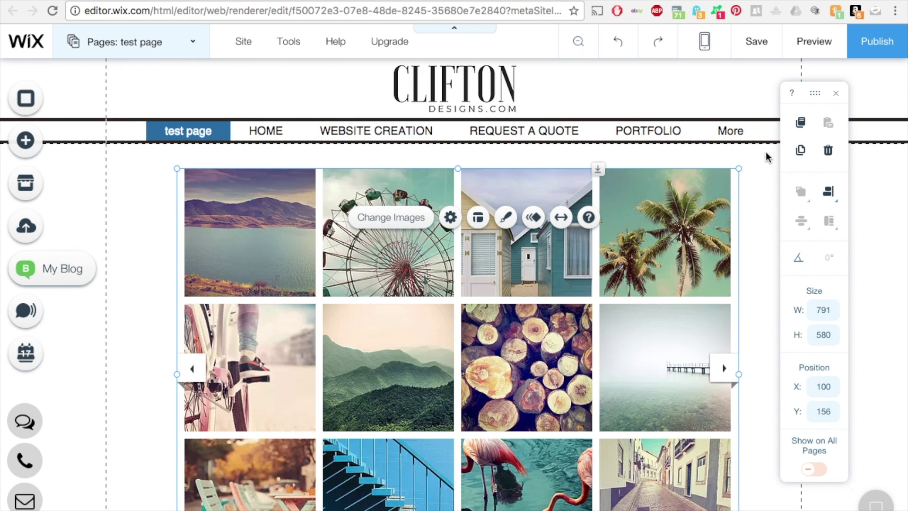
Stretch the gallery to full width with 18 px side margins, making it 1244×580 at X 18.
click(562, 218)
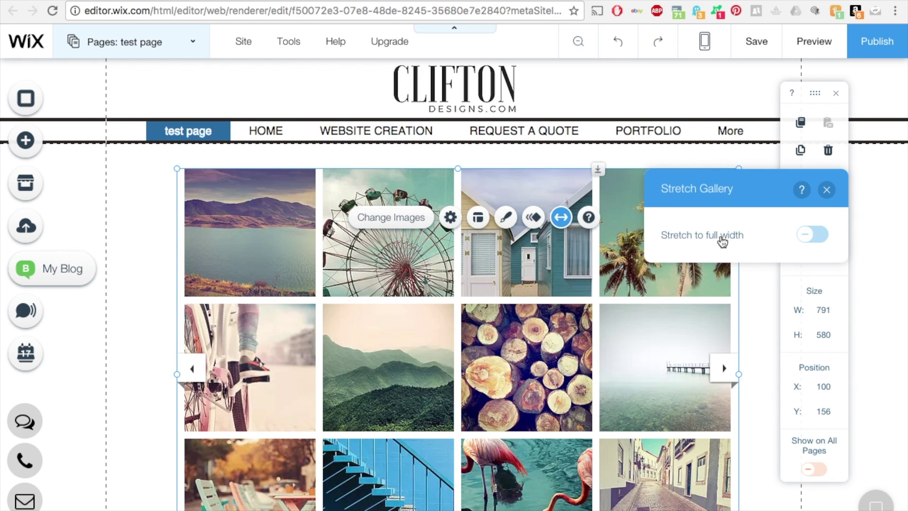
click(803, 242)
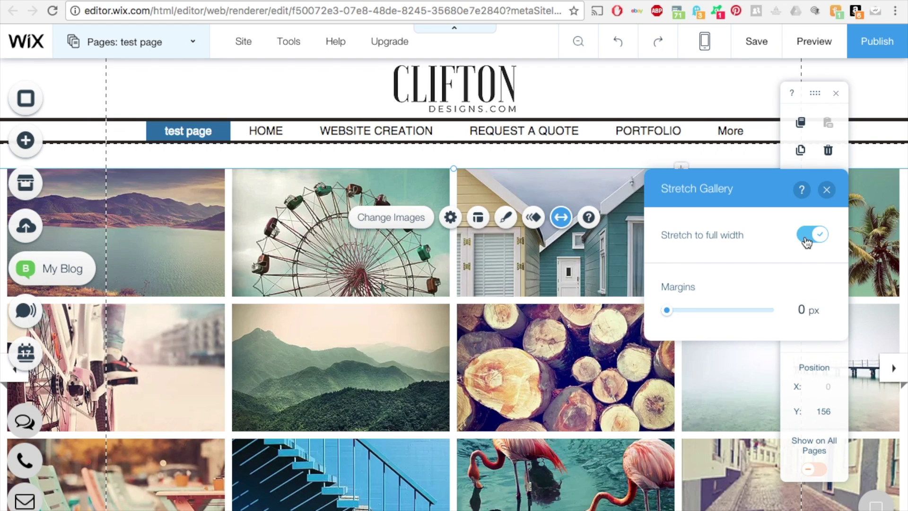
drag(667, 310, 686, 312)
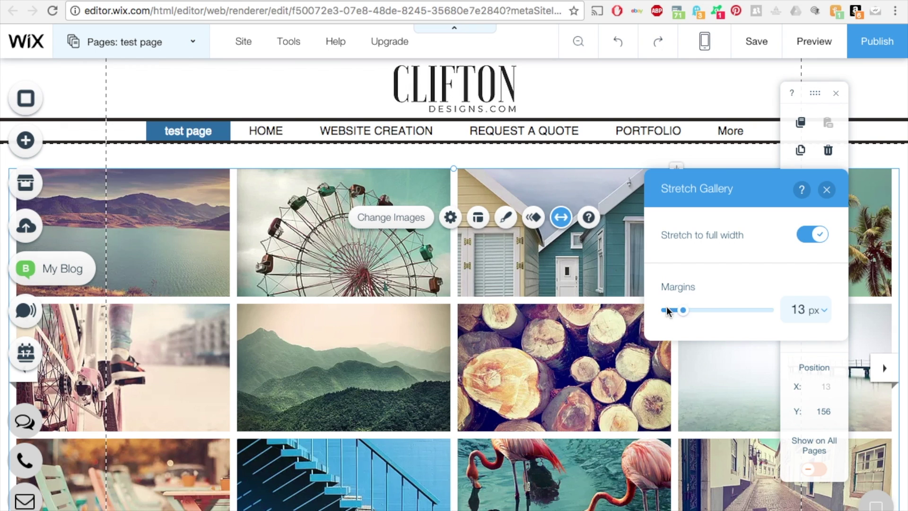
drag(685, 314, 692, 310)
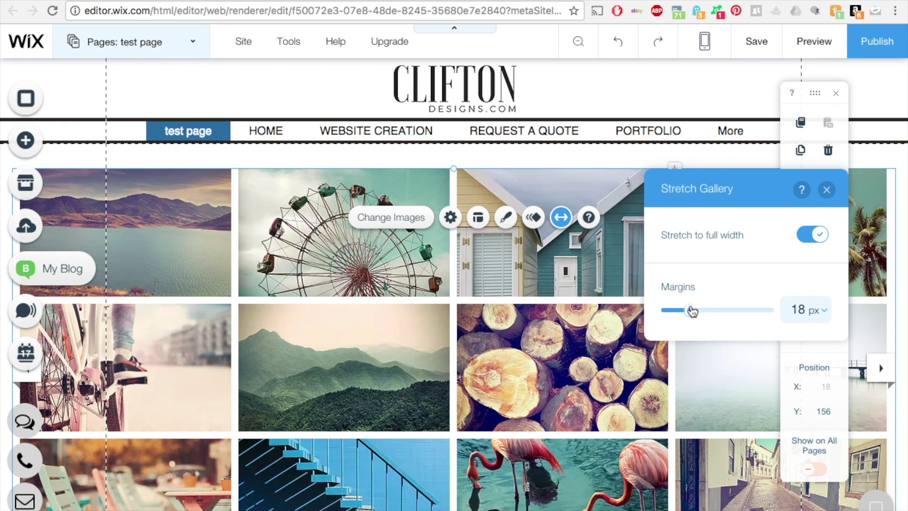
scroll(532, 336, down, 3)
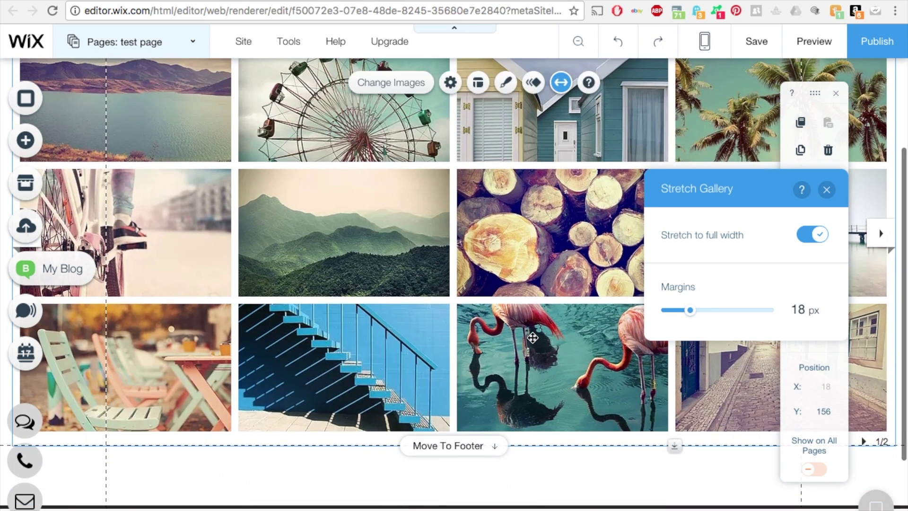
scroll(532, 337, up, 3)
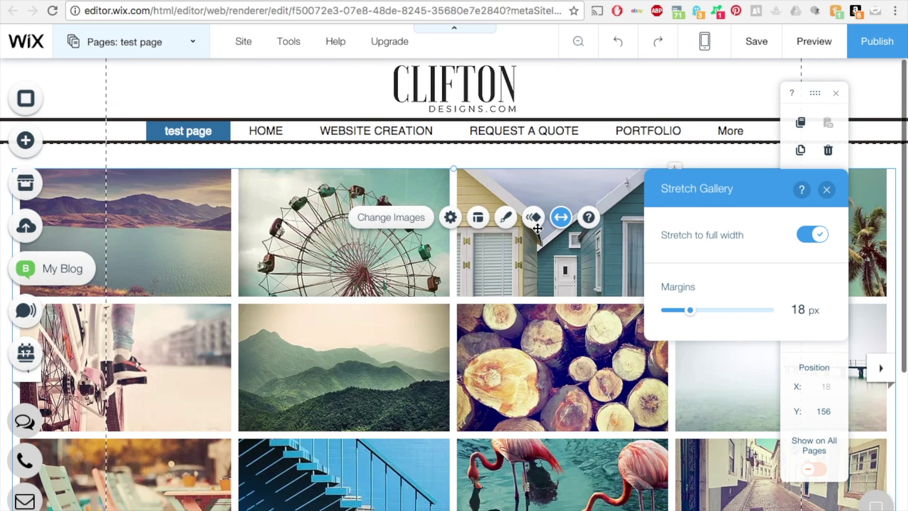
click(826, 190)
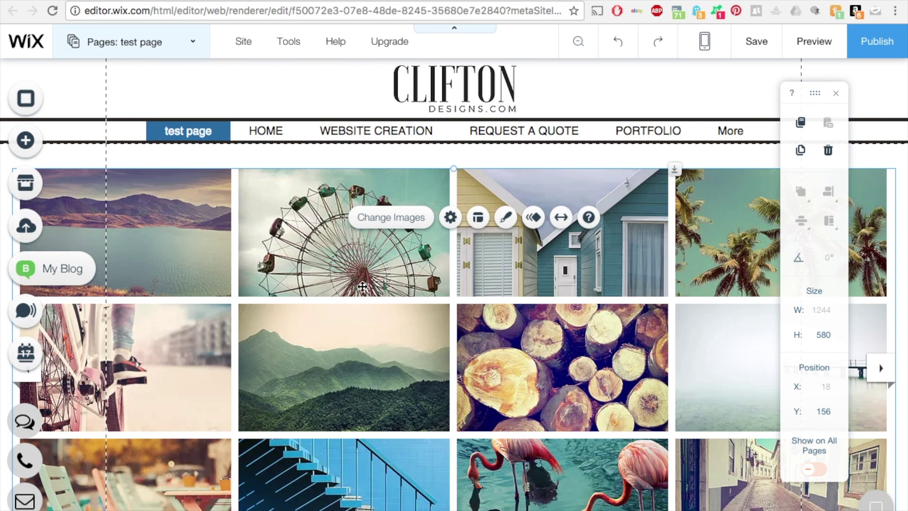
Remove the lake, ferris wheel, beach huts, palm trees, City Cycle and Misty Slopes images, then open Add Images.
click(400, 217)
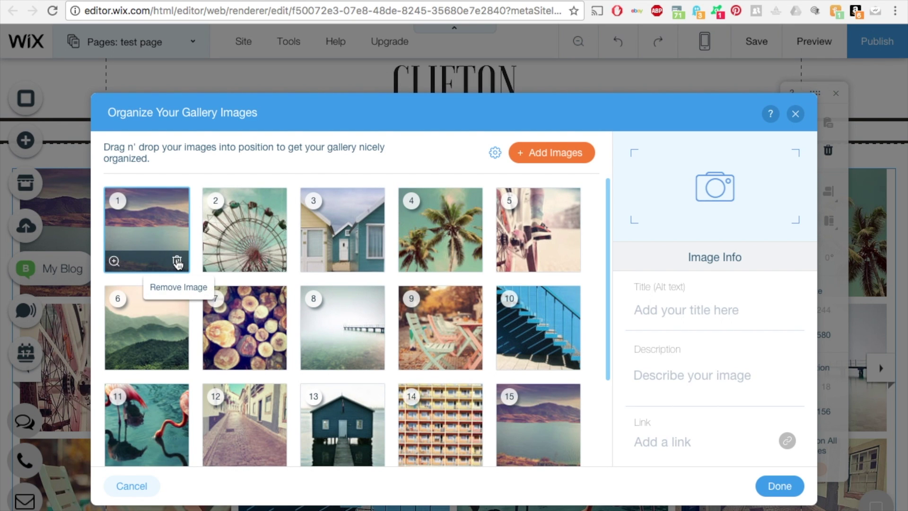
click(177, 262)
click(177, 261)
click(177, 261)
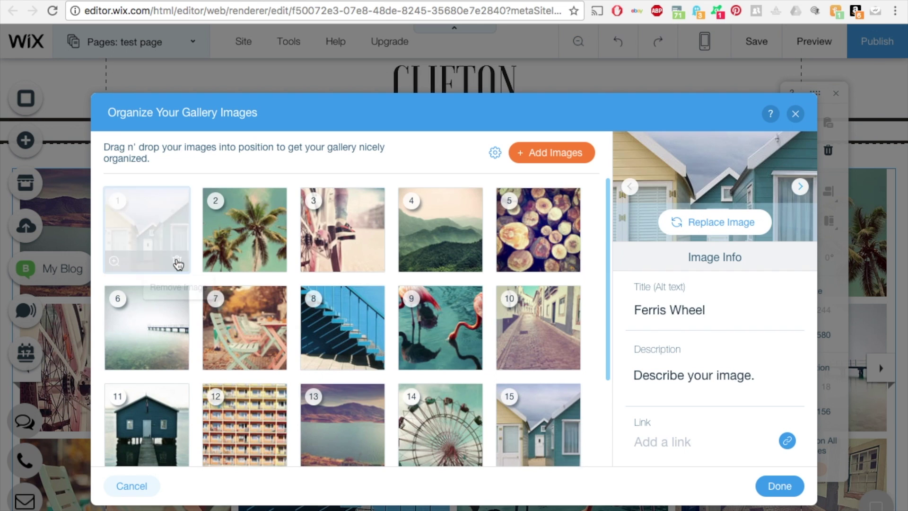
click(177, 263)
click(177, 262)
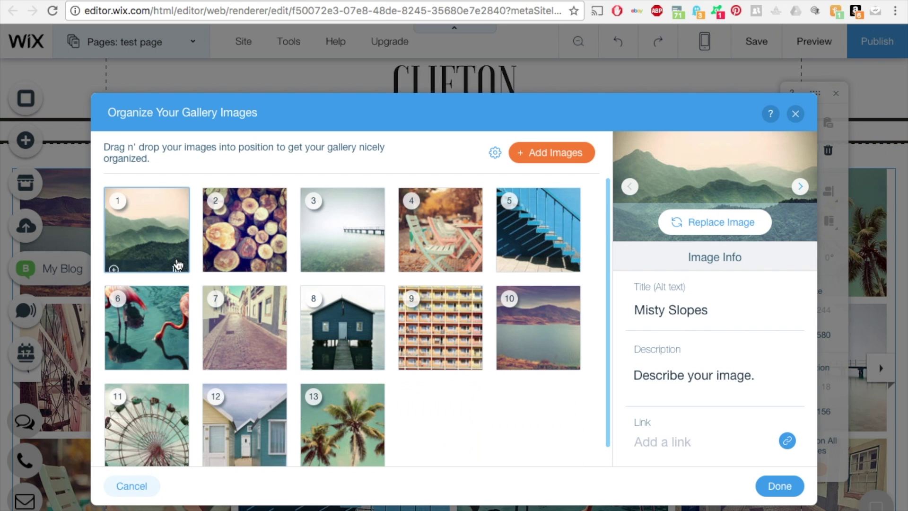
click(177, 261)
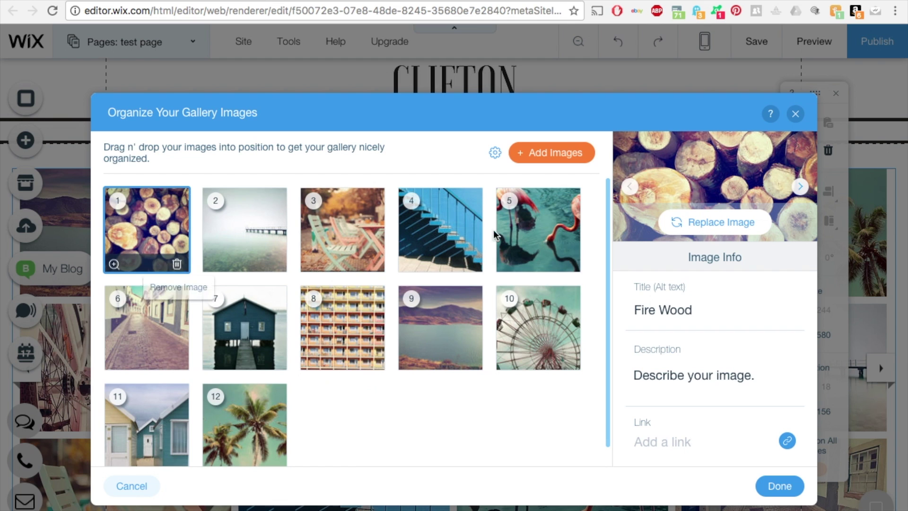
click(560, 161)
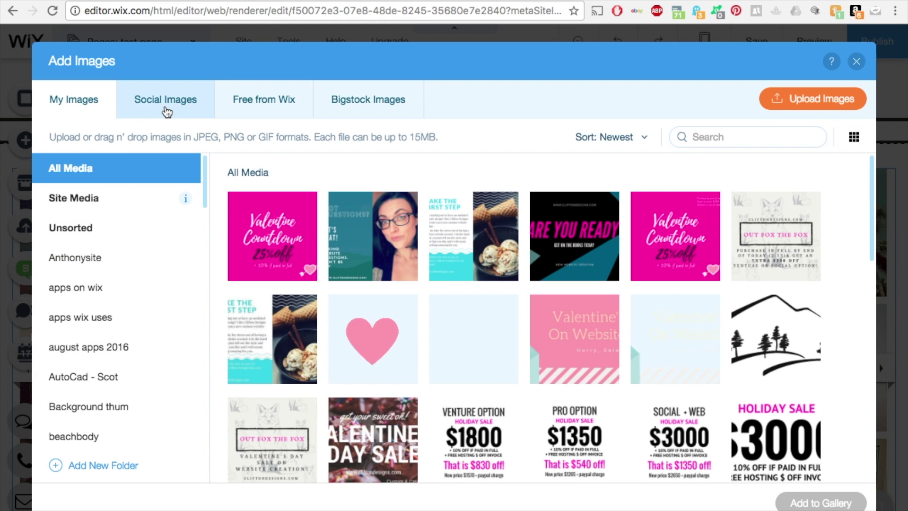
Add two cotton candy photos, Manicured Hands and Three Lolly Pops from Free from Wix to the gallery.
click(167, 111)
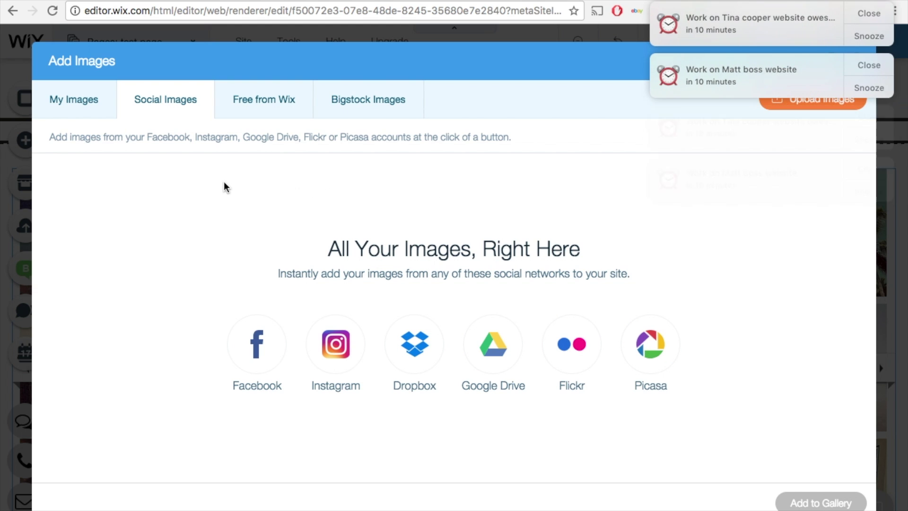
click(869, 13)
click(869, 14)
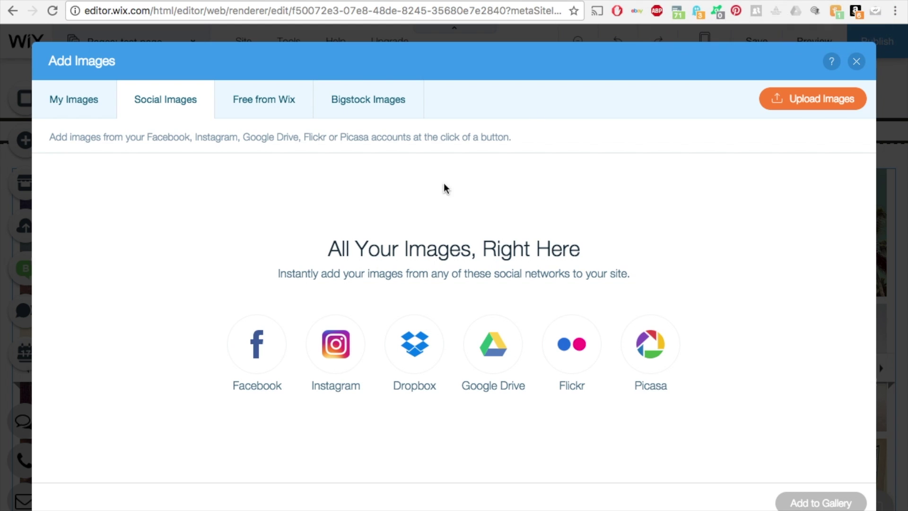
click(258, 118)
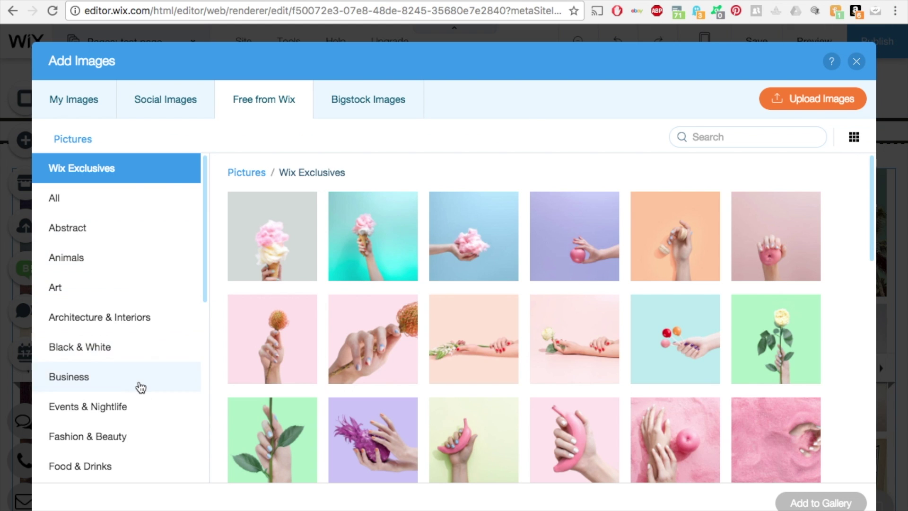
scroll(141, 386, down, 3)
scroll(139, 404, up, 3)
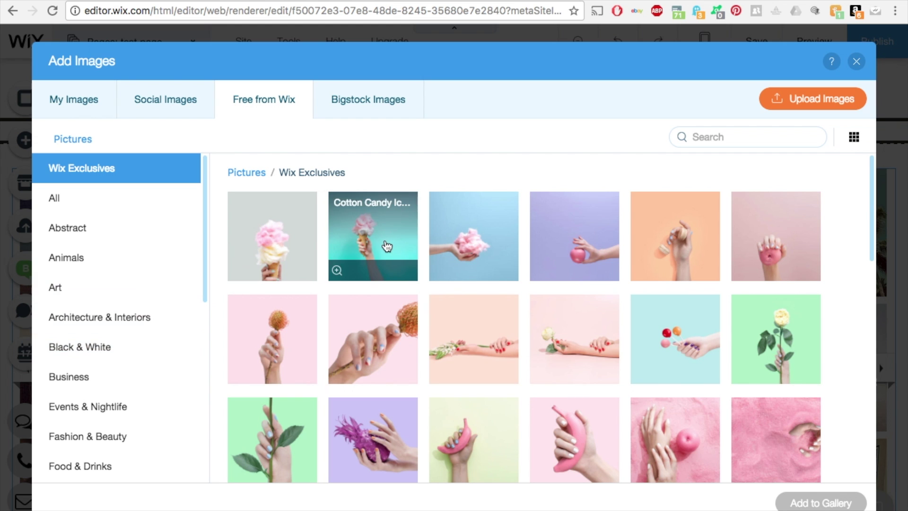
click(386, 246)
click(489, 250)
click(492, 331)
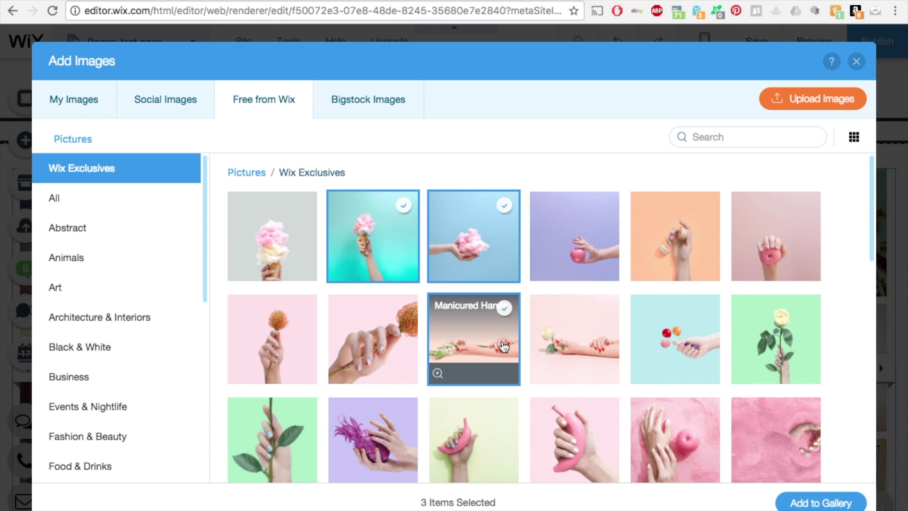
click(679, 350)
click(820, 503)
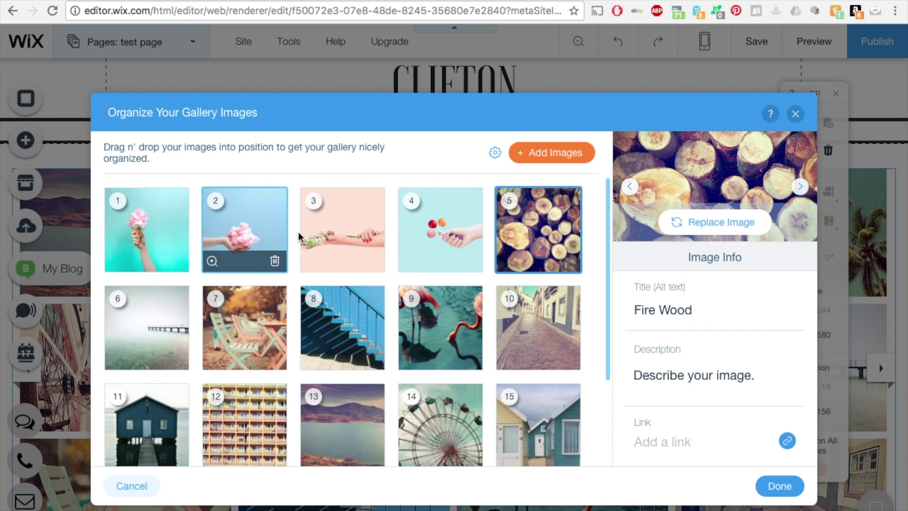
Move the flamingo image to slot 8 ahead of the pink hands, title it 'Clifton Designs Bubble Gum', and apply.
drag(332, 237, 334, 334)
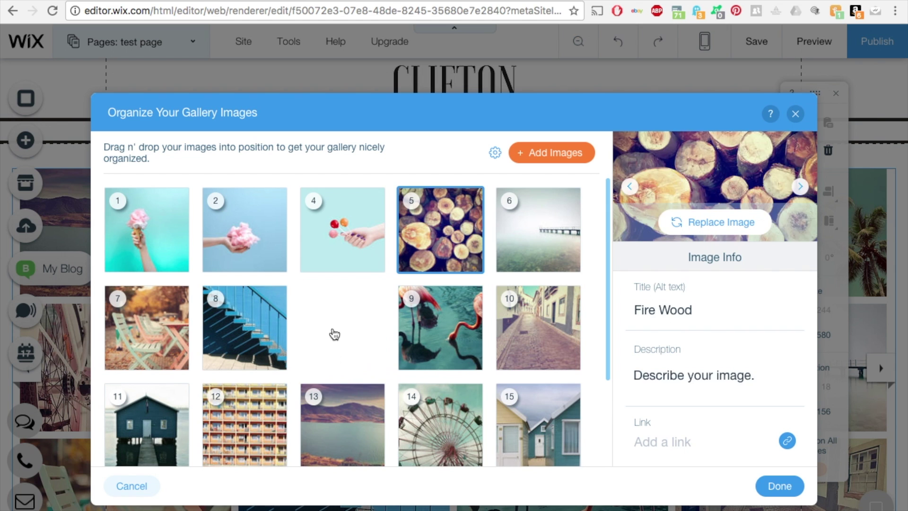
drag(406, 298, 308, 298)
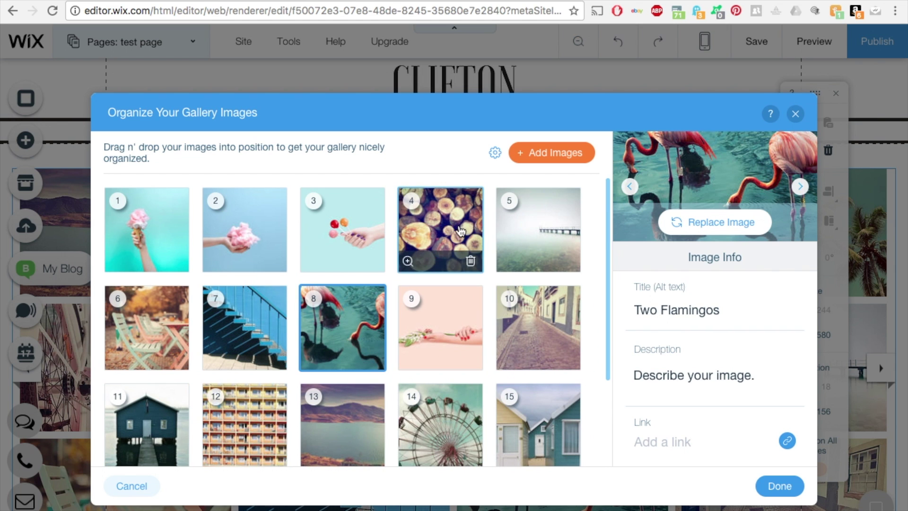
click(682, 312)
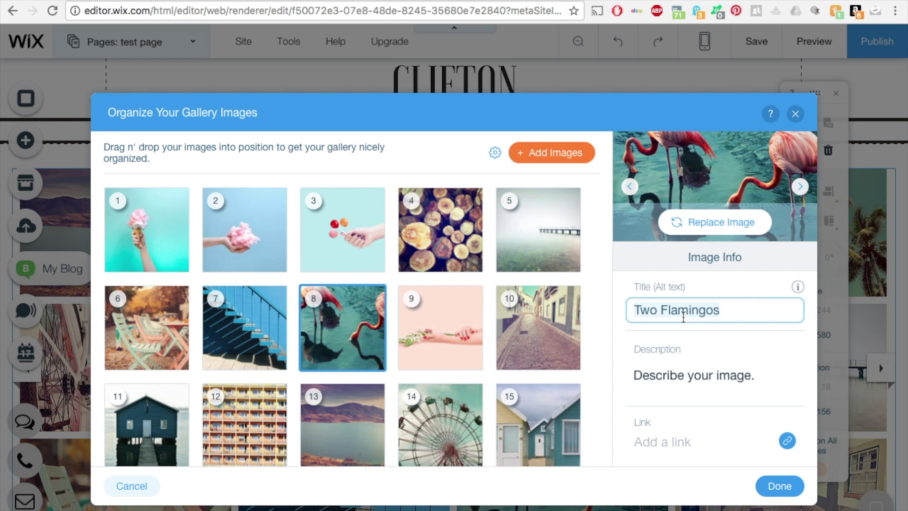
text(Clifton Designs  )
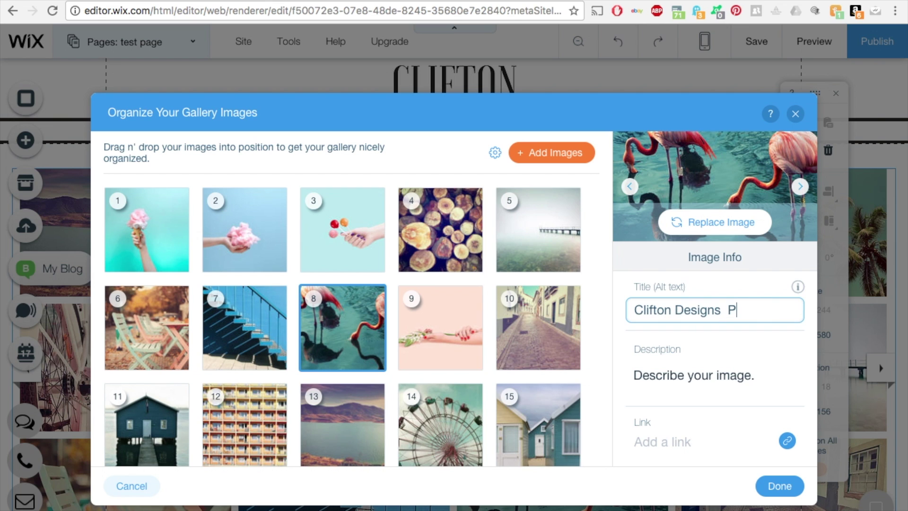
text(Bubble Gum)
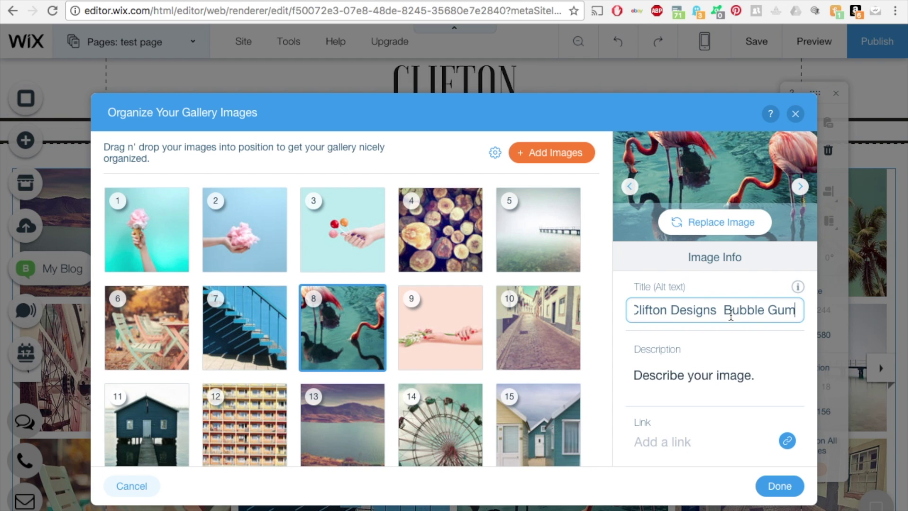
click(760, 377)
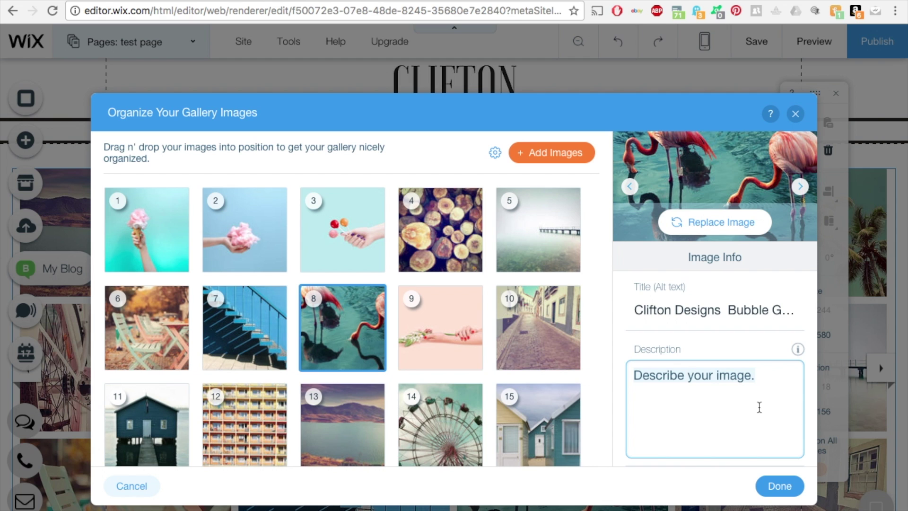
scroll(758, 407, down, 2)
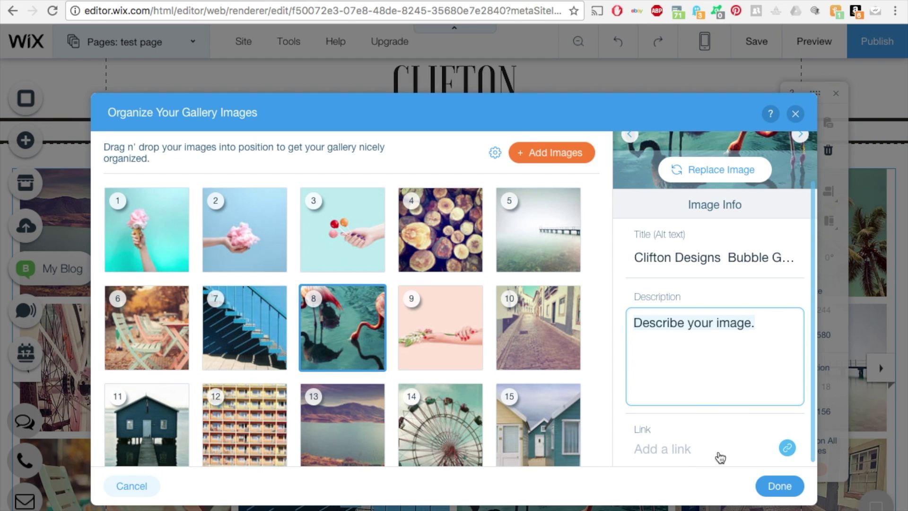
click(779, 486)
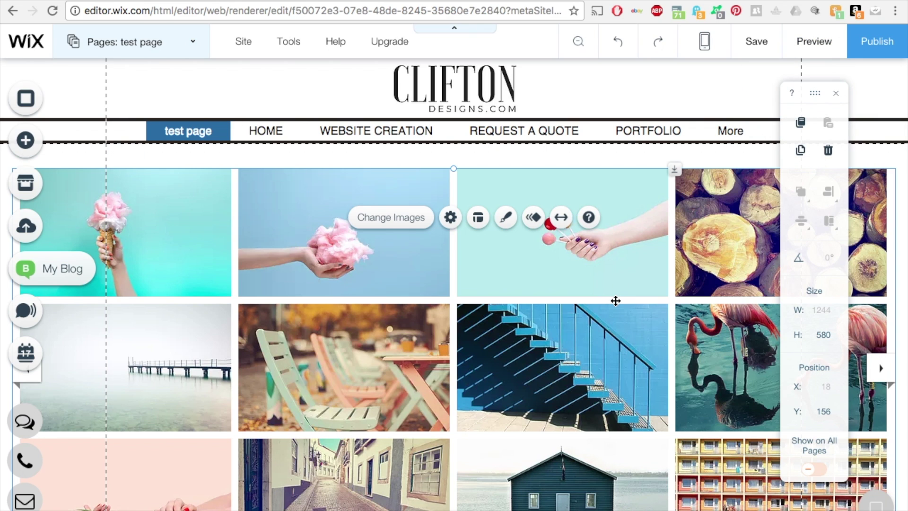
scroll(615, 301, down, 3)
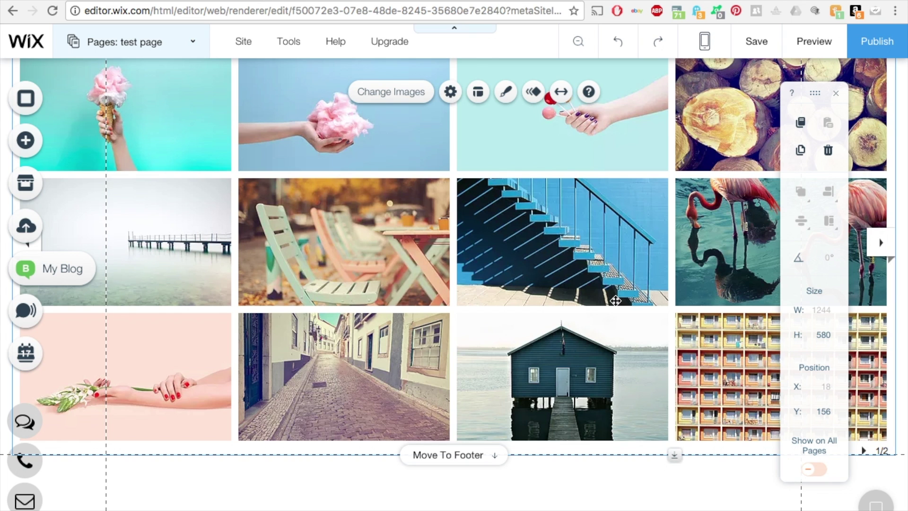
scroll(615, 300, up, 3)
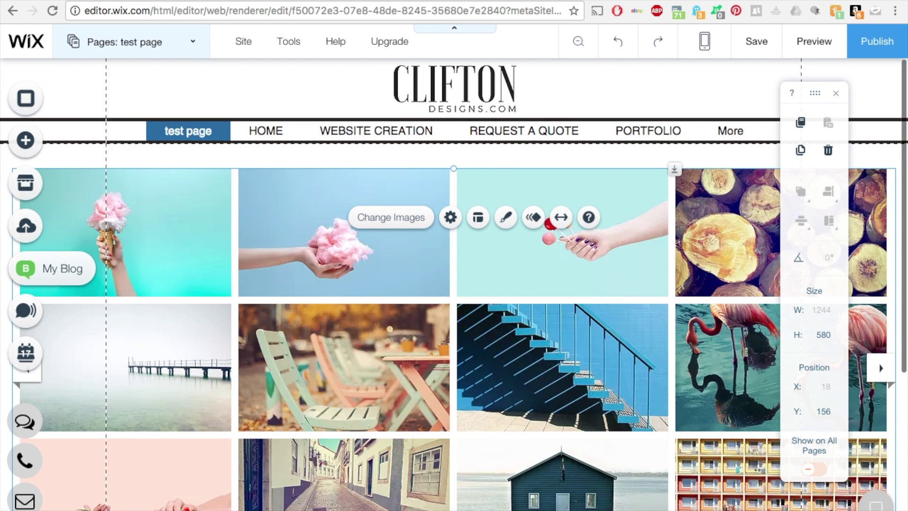